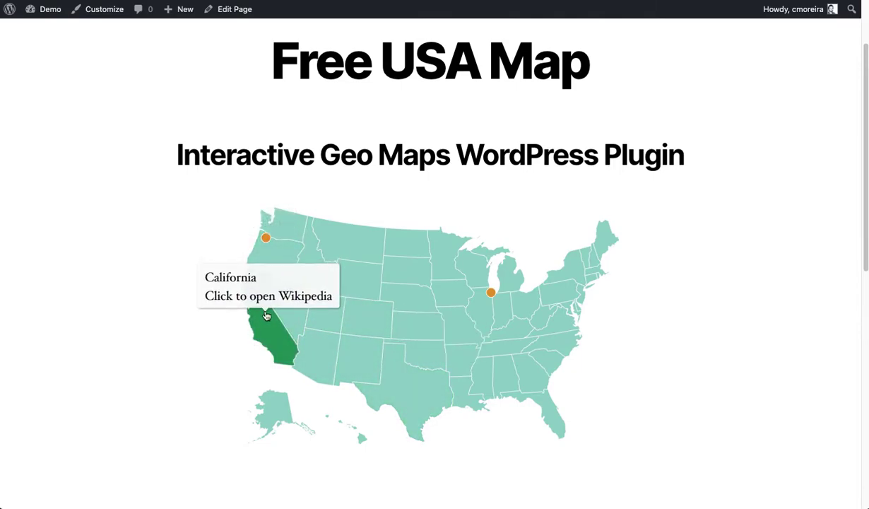
Test the demo USA map by following California's link, returning to the map, and opening the Texas counties map.
left_click(263, 321)
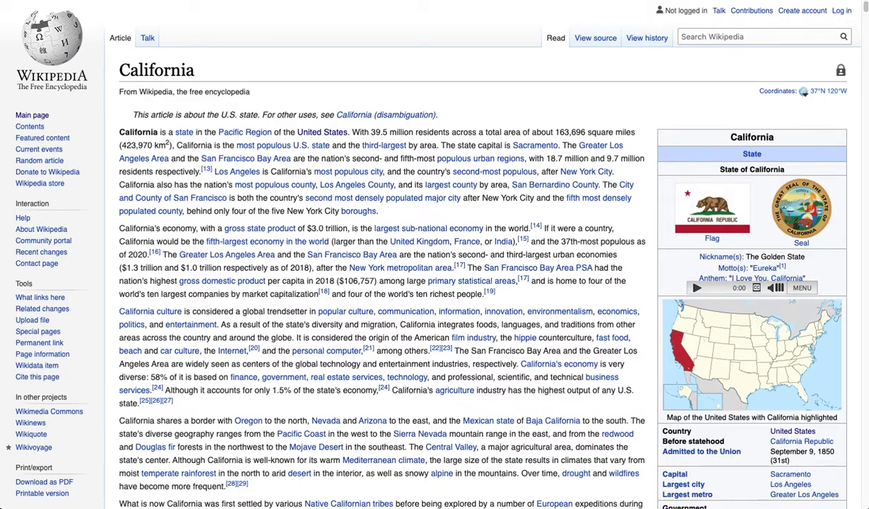
key("alt+Left")
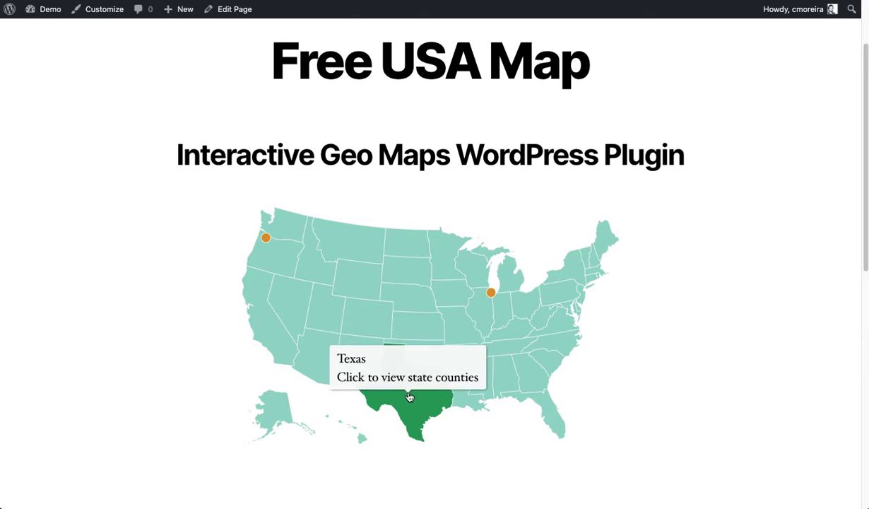
left_click(408, 396)
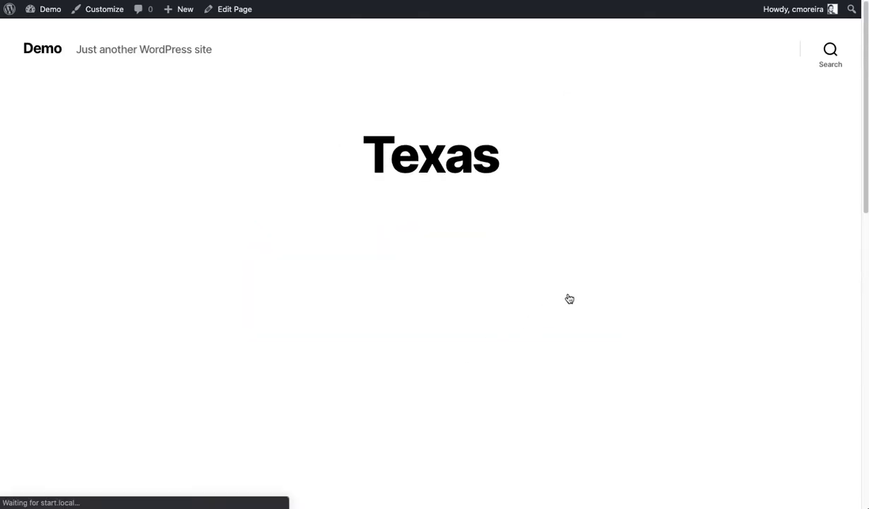
scroll(681, 309, "down", 5)
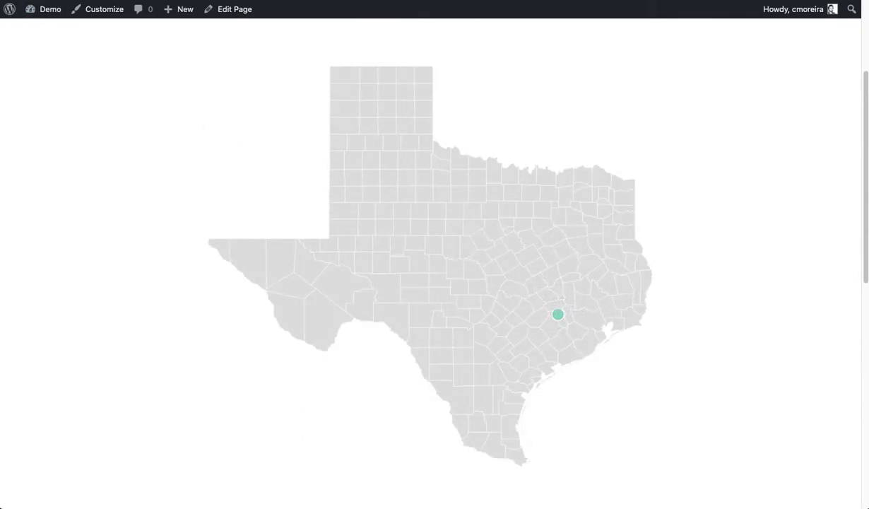
Review the Interactive Geo Maps plugin in the Add Plugins search results.
key("super+r")
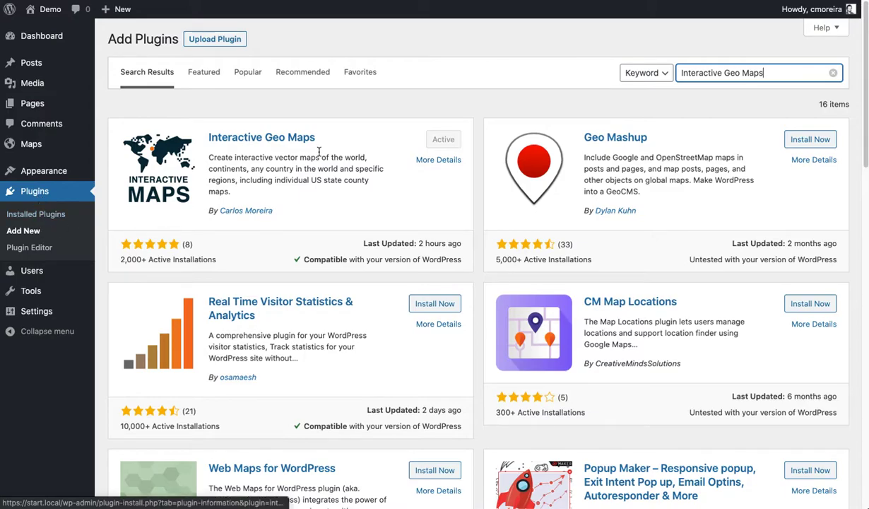
triple_click(720, 67)
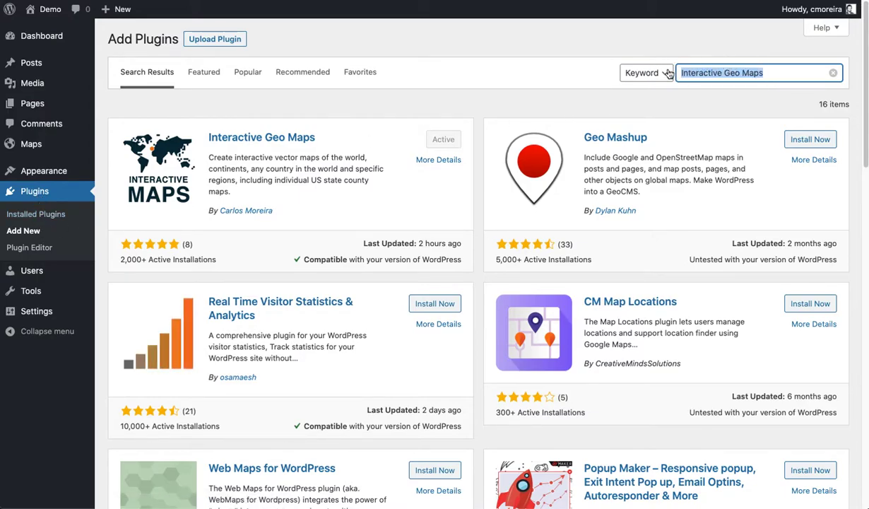
left_click(405, 103)
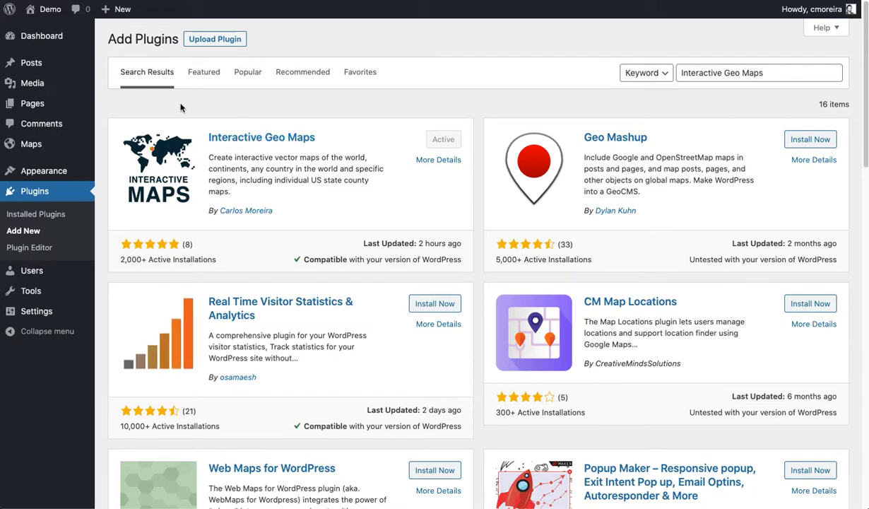
Open the list of all maps and create a new map titled USA.
mouse_move(41, 144)
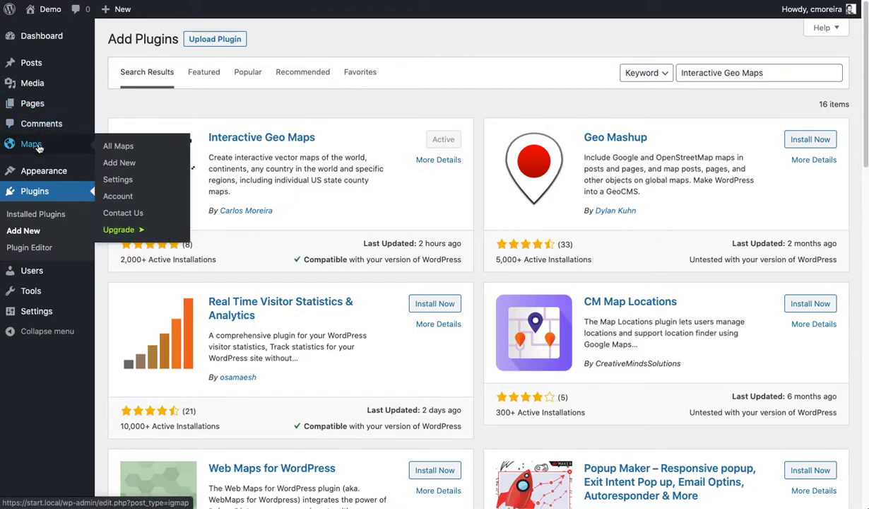
left_click(118, 145)
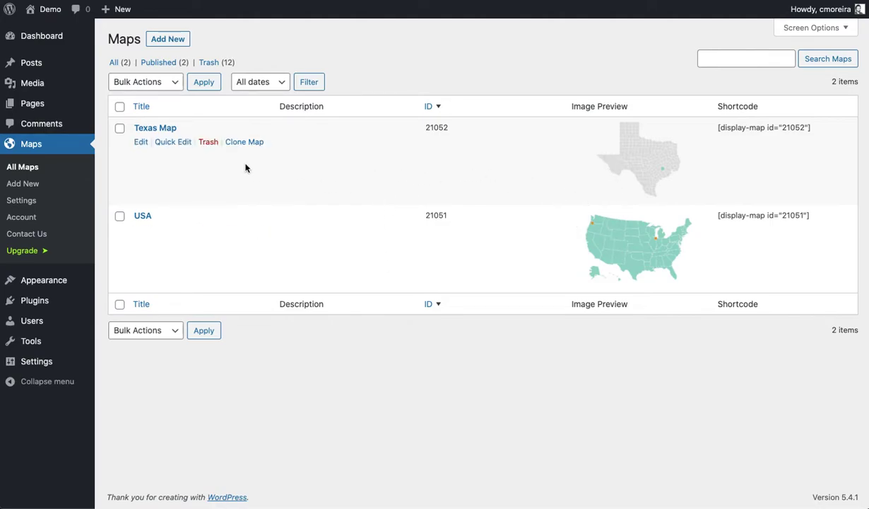
left_click(168, 40)
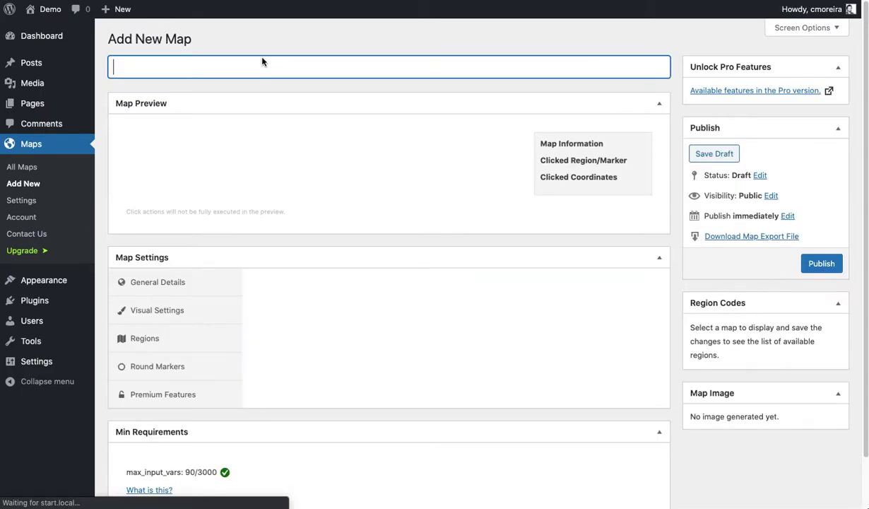
type("USA")
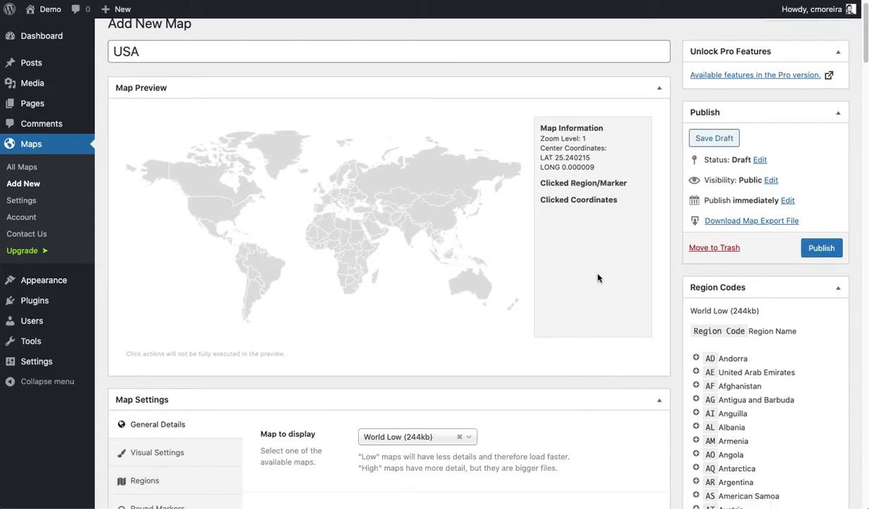
Search the available maps for USA and set the map to display to USA Low -Recommended- (80kb).
scroll(597, 277, "down", 3)
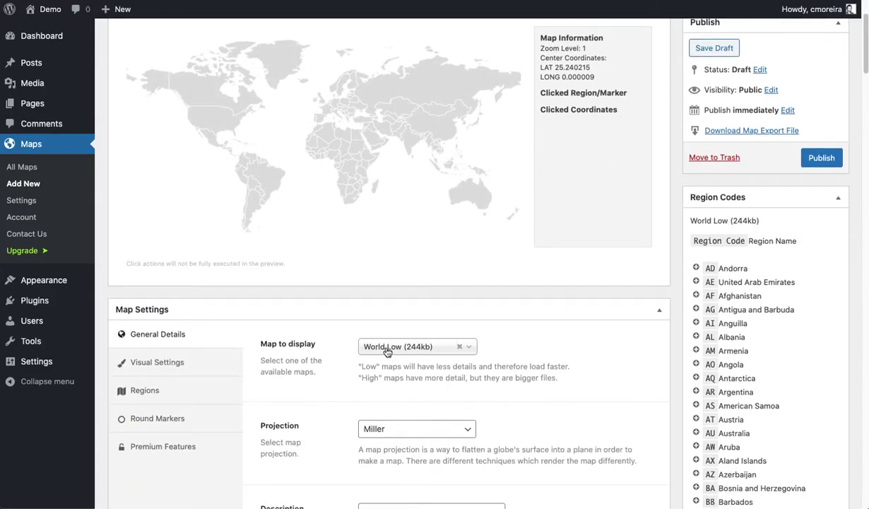
left_click(469, 345)
type("USA")
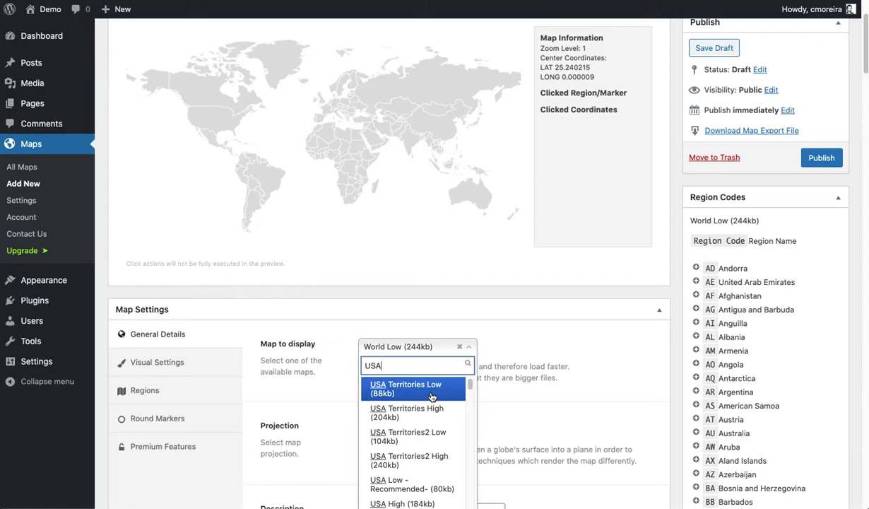
scroll(430, 403, "down", 1)
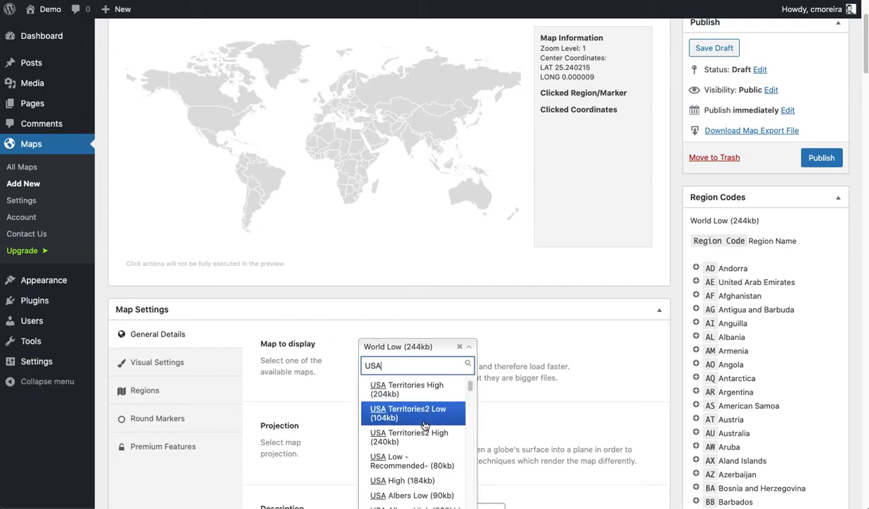
scroll(424, 415, "down", 1)
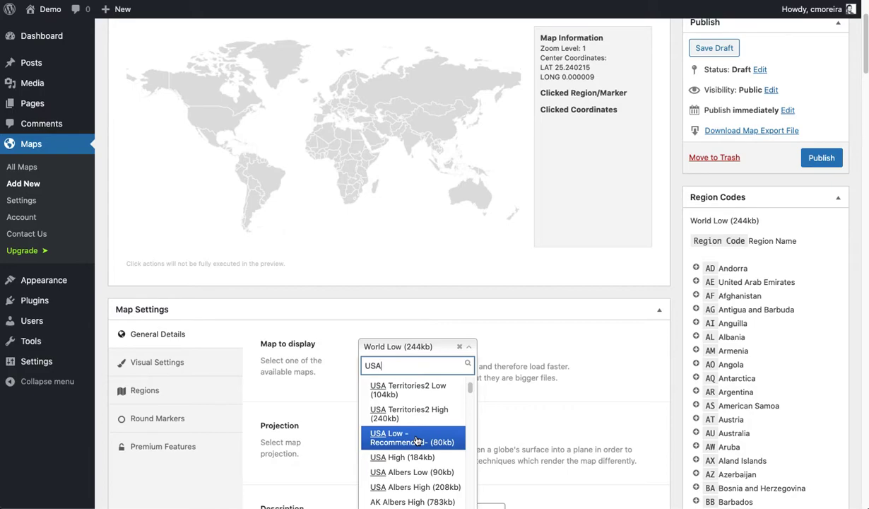
key("Return")
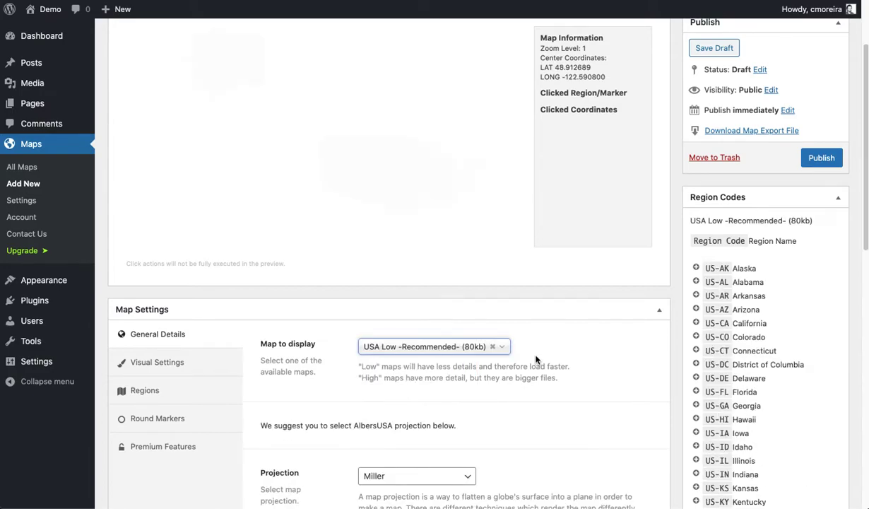
Set the map projection to AlbersUsa (For US Maps), as suggested for the USA map.
scroll(552, 346, "up", 1)
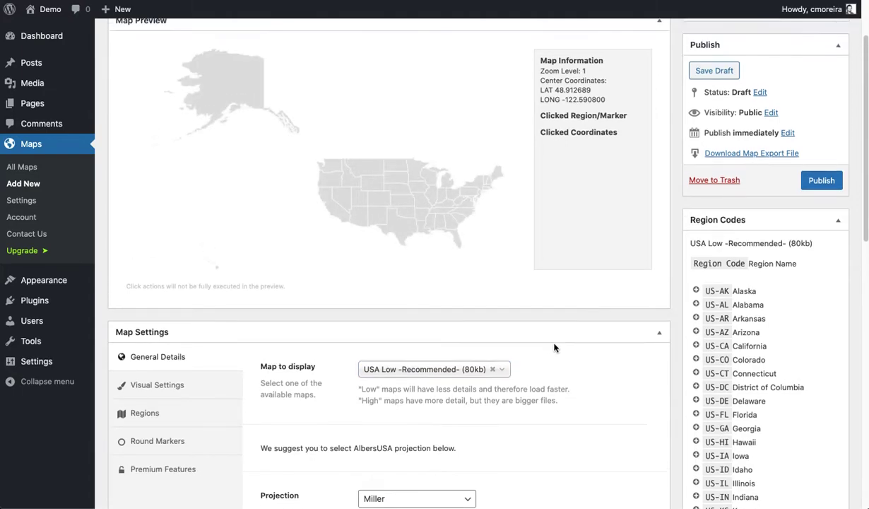
scroll(566, 368, "up", 2)
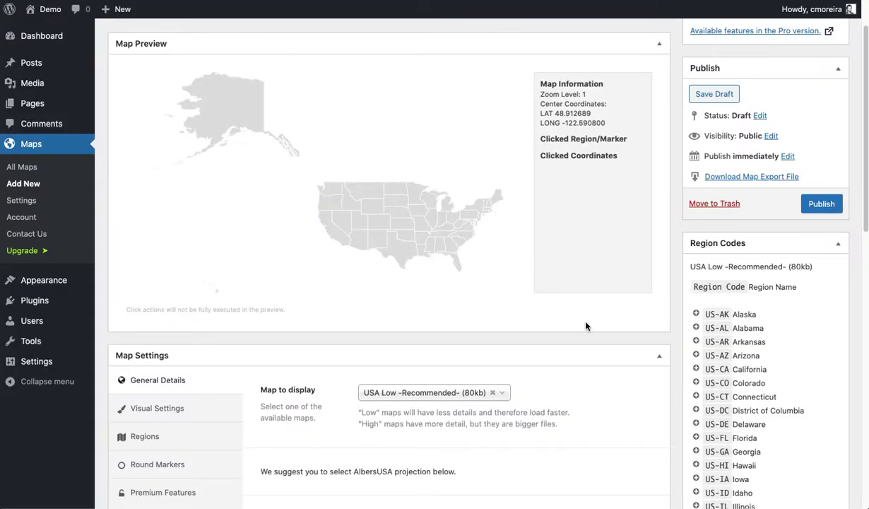
scroll(579, 393, "down", 5)
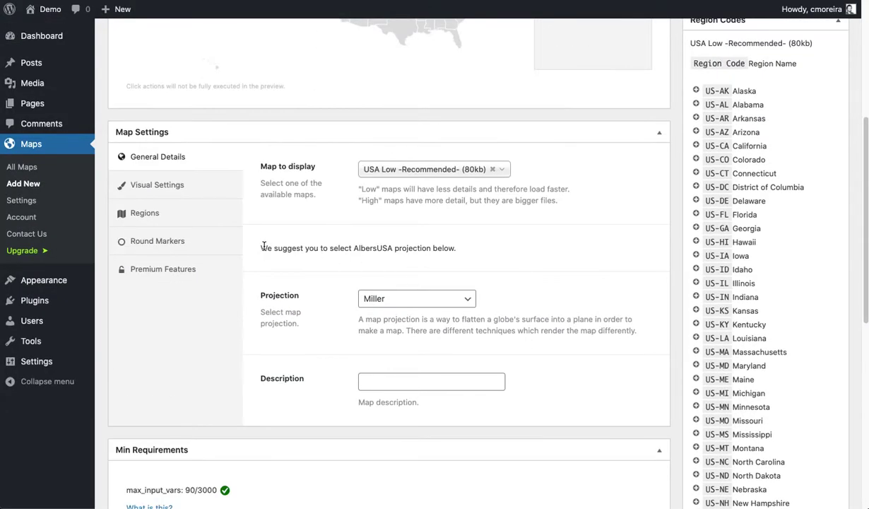
left_click_drag(261, 247, 467, 248)
left_click(476, 248)
left_click(445, 298)
left_click(444, 315)
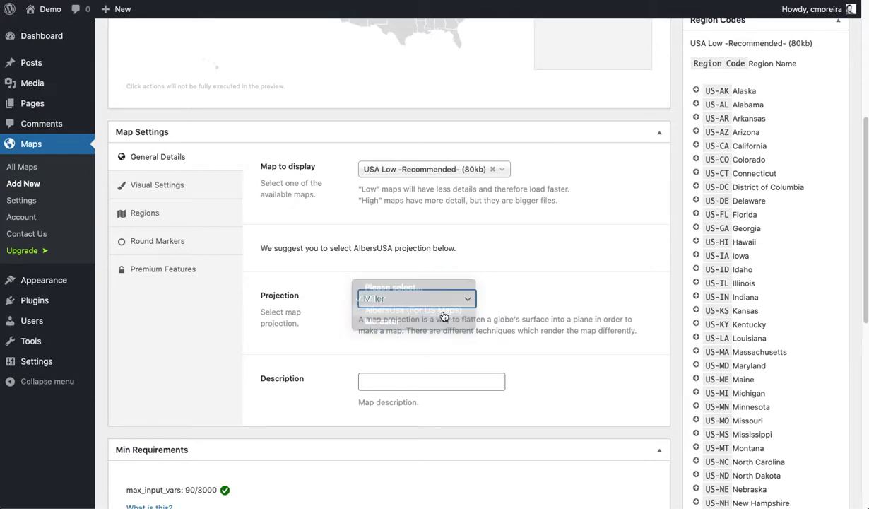
scroll(592, 325, "up", 3)
scroll(592, 325, "up", 2)
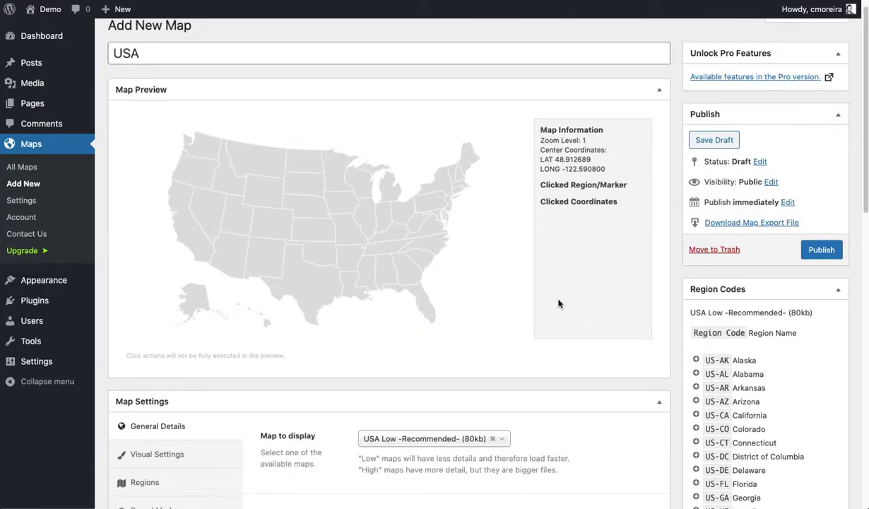
Inspect the region codes and coordinates of several western states, ending with Idaho, in the map preview.
scroll(558, 301, "down", 1)
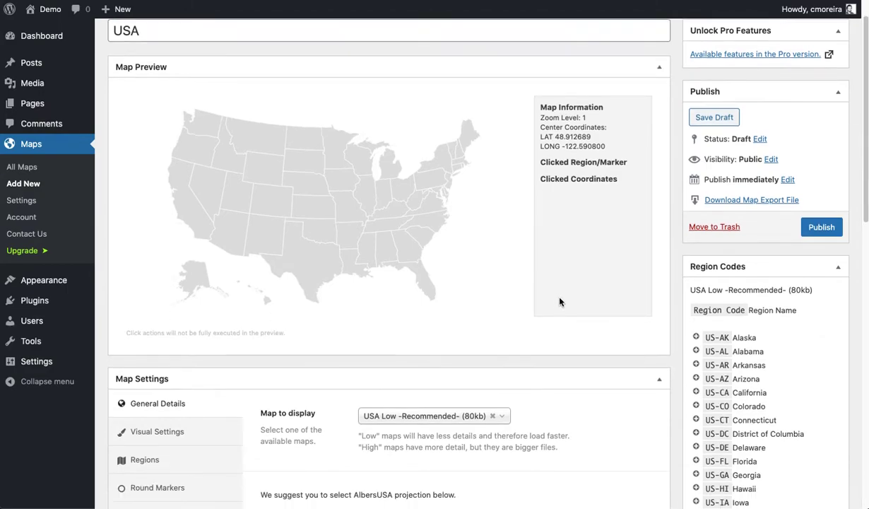
scroll(560, 301, "down", 2)
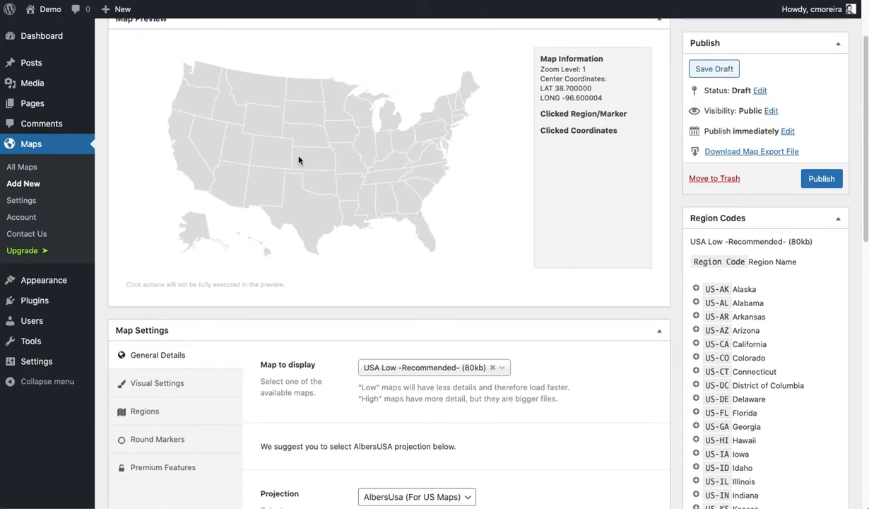
left_click(254, 118)
left_click(238, 144)
left_click(223, 111)
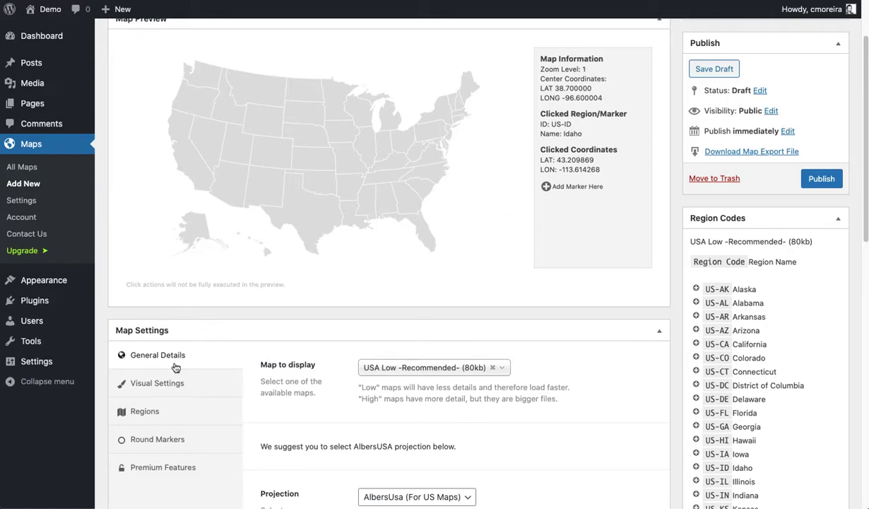
Open the map's region settings, check the default colours, and add a new region entry.
left_click(145, 415)
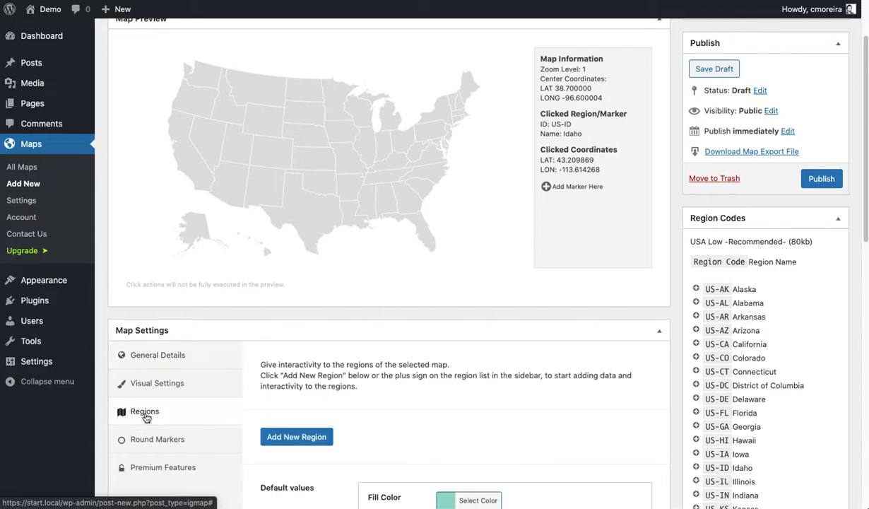
scroll(350, 390, "down", 3)
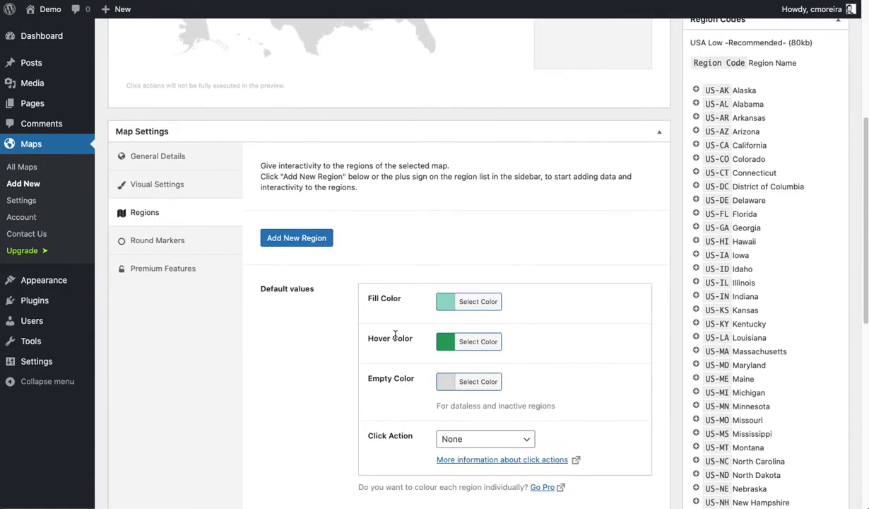
scroll(351, 278, "up", 3)
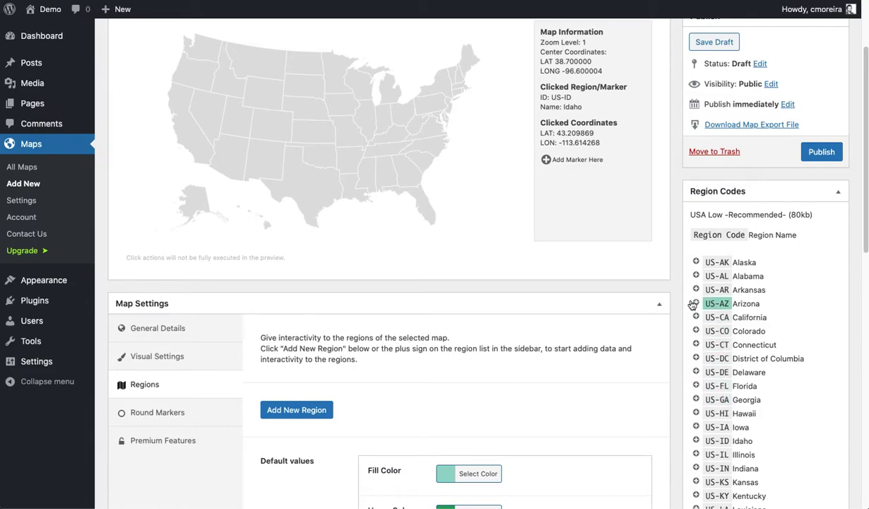
left_click(293, 415)
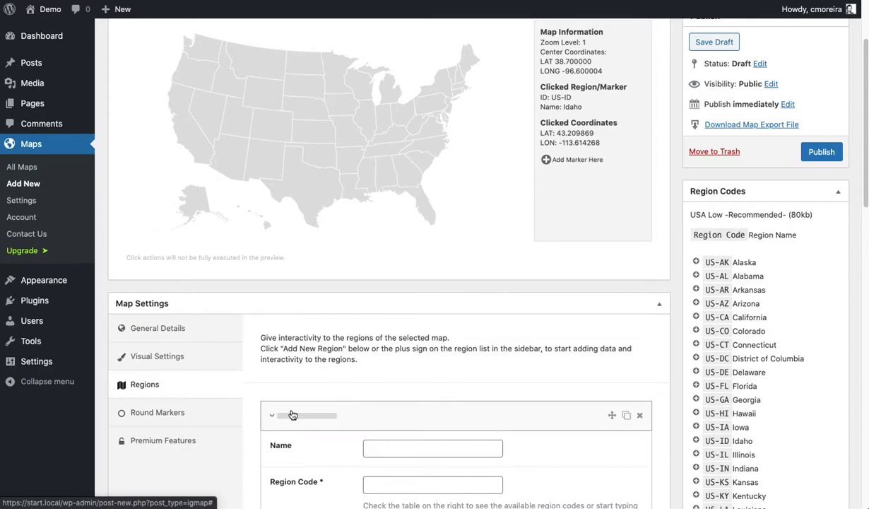
scroll(328, 404, "down", 4)
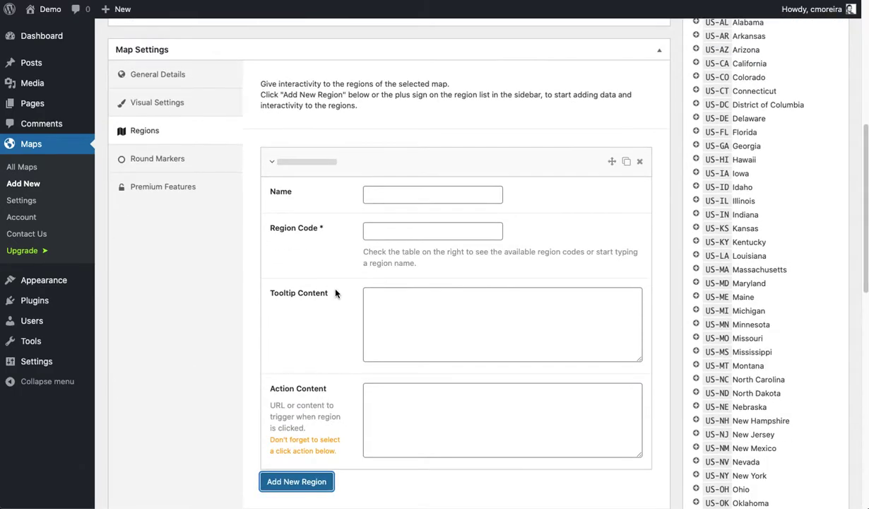
Name the new region California and set its region code to US-CA.
left_click(376, 197)
type("California")
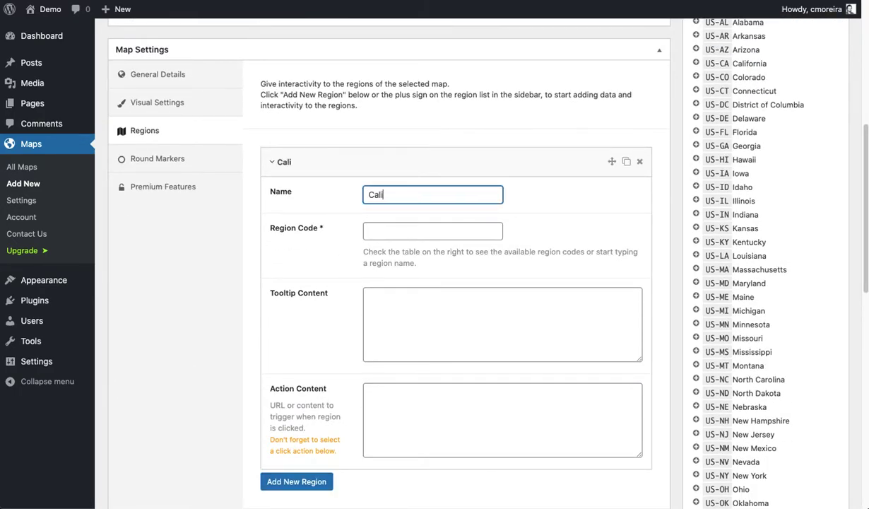
key("Tab")
type("Cal")
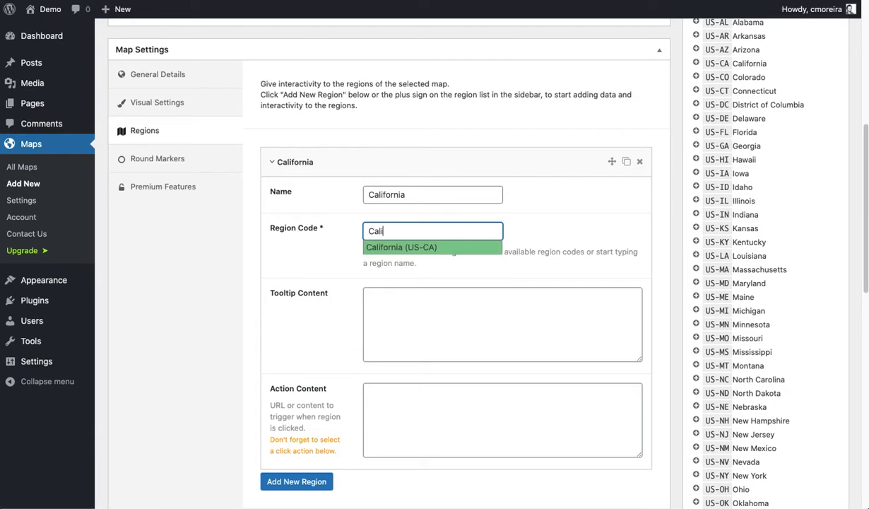
type("i")
key("Return")
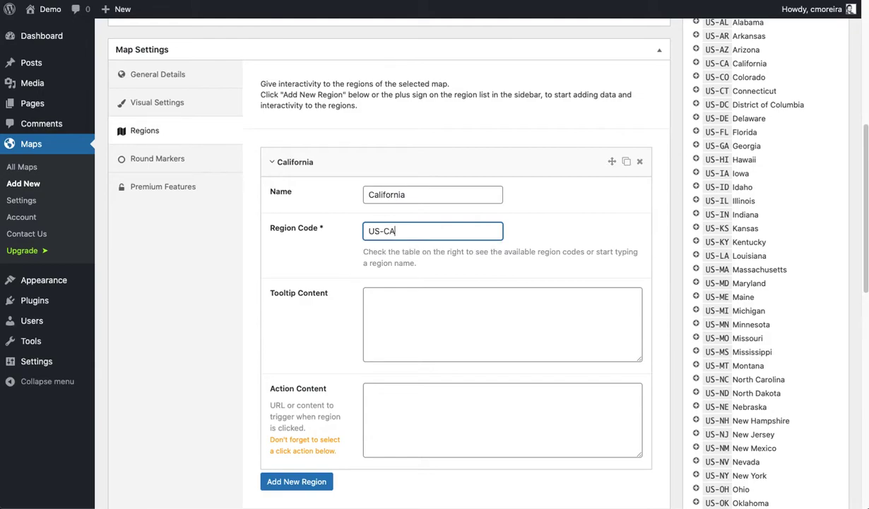
Set the California region's tooltip content to "California" with "Click for more info" on a second line.
left_click(408, 312)
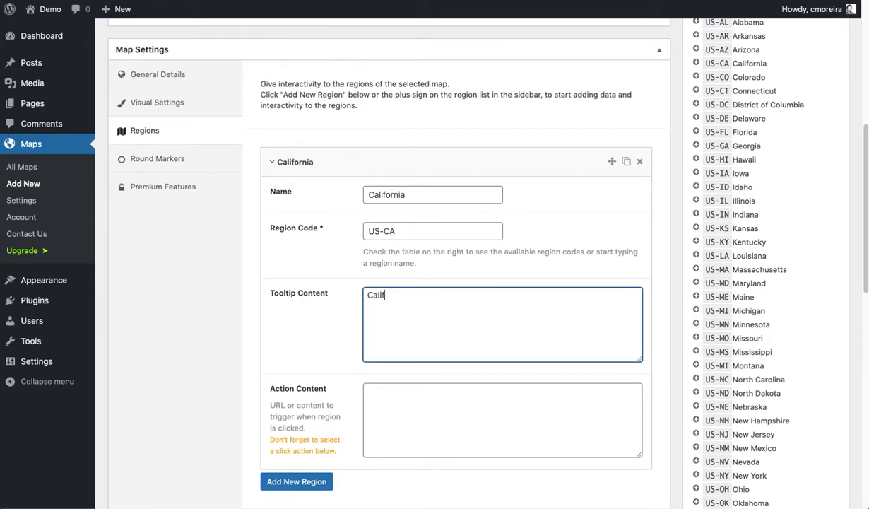
type("California")
key("Return")
type("ore inf")
left_click(433, 400)
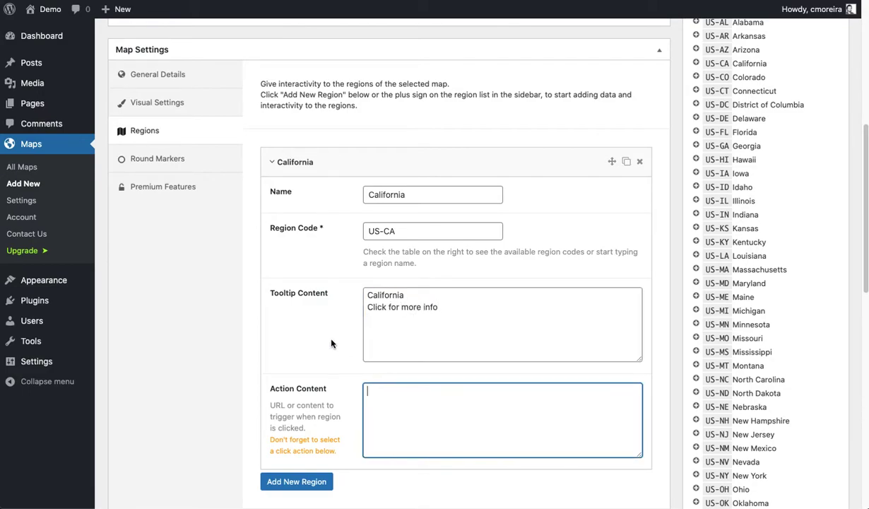
scroll(326, 330, "down", 3)
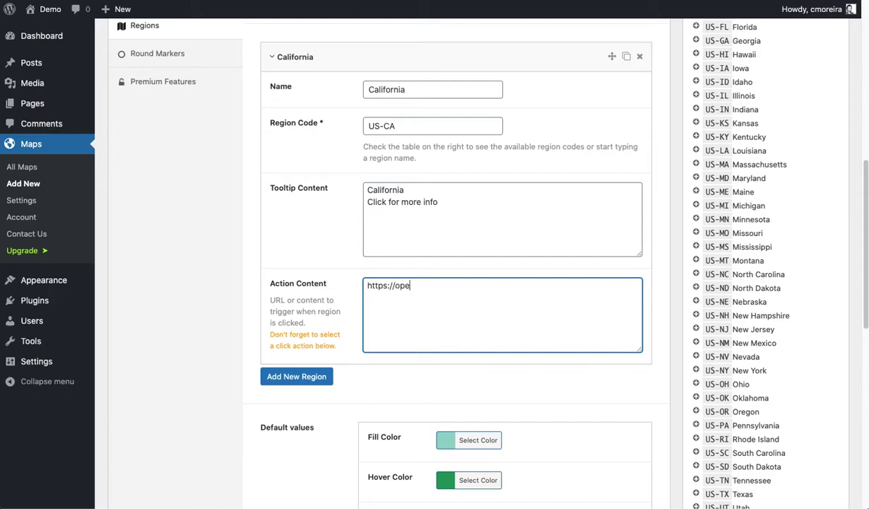
left_click(328, 287)
scroll(311, 297, "down", 1)
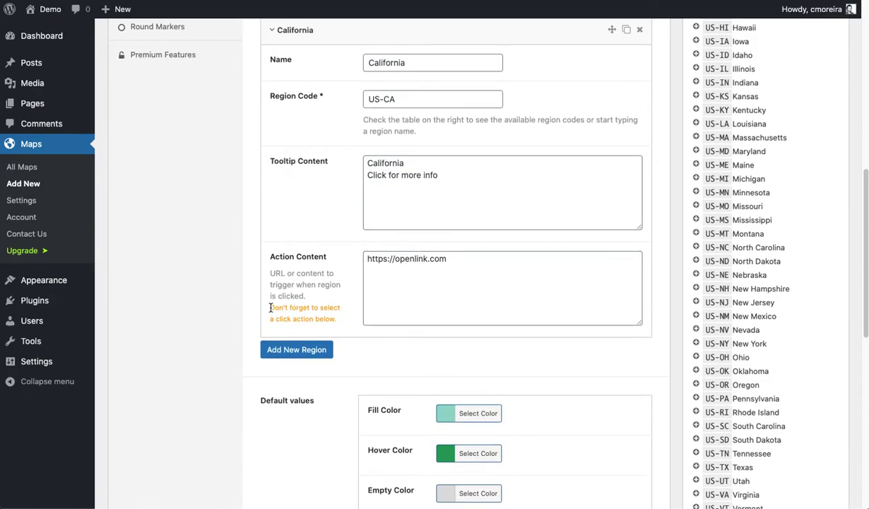
Set the default click action for the map's regions to Open URL.
scroll(336, 256, "down", 3)
scroll(338, 254, "down", 5)
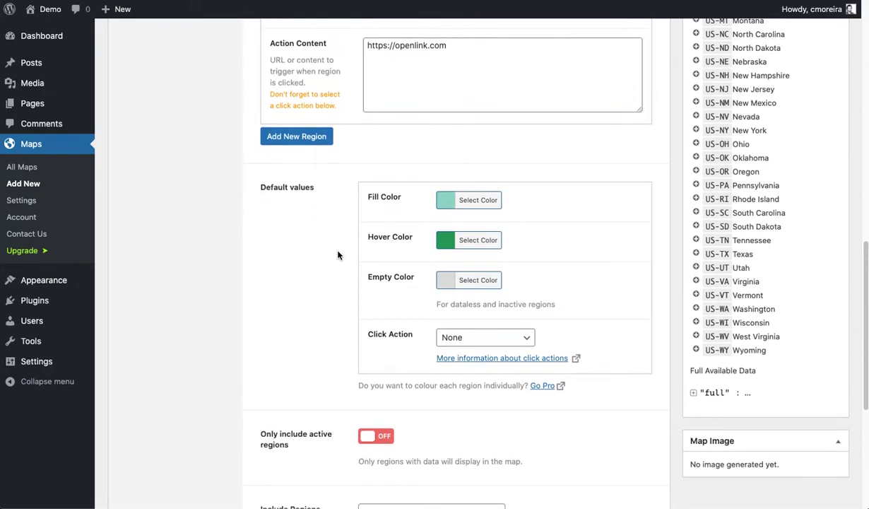
left_click(463, 337)
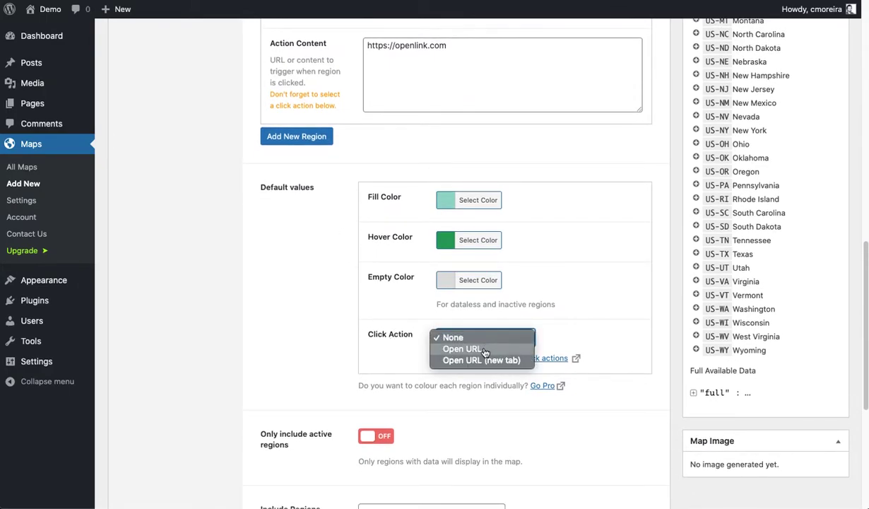
left_click(486, 349)
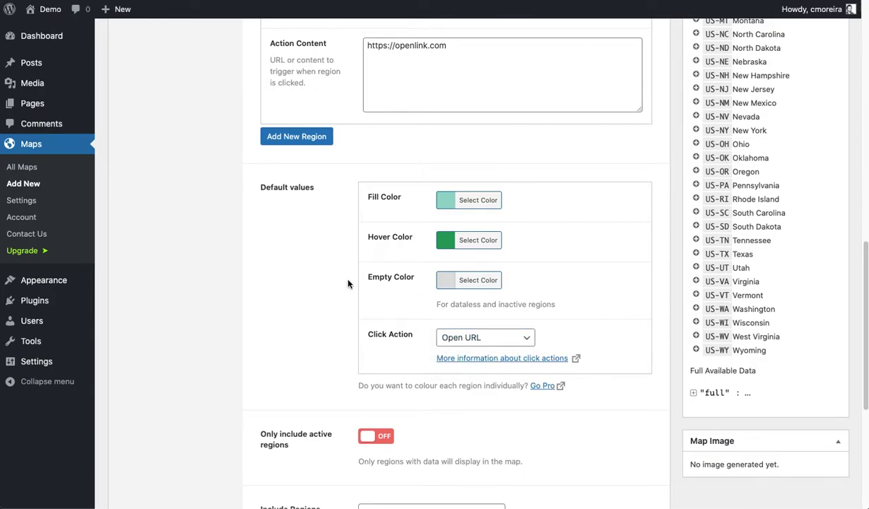
Collapse the California region entry and check California's hover colour and tooltip in the map preview.
scroll(342, 255, "up", 12)
left_click(331, 200)
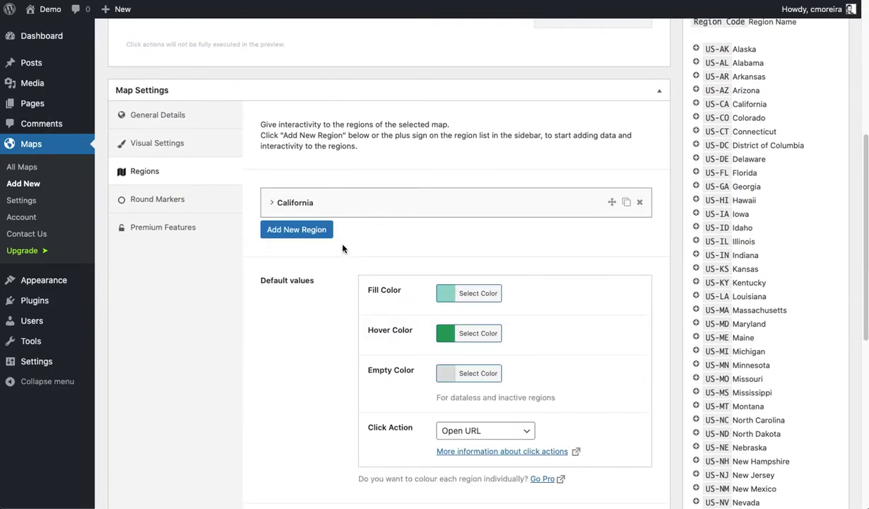
scroll(342, 244, "up", 9)
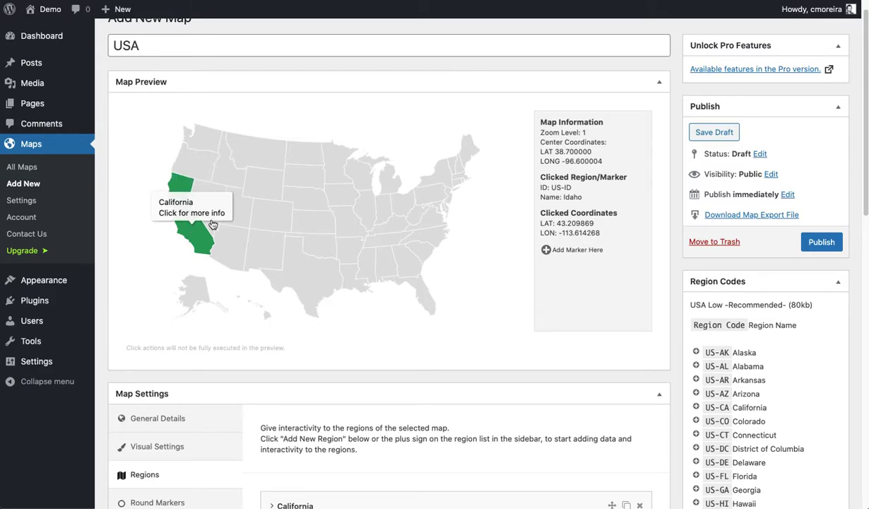
Set the regions' default fill colour to orange (#dd9933) and the default hover colour to red (#dd3333).
scroll(491, 232, "down", 5)
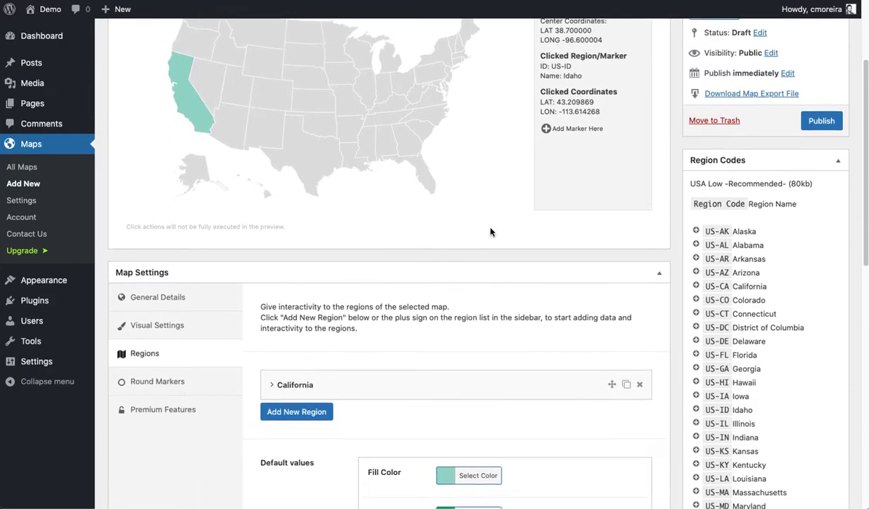
left_click(478, 312)
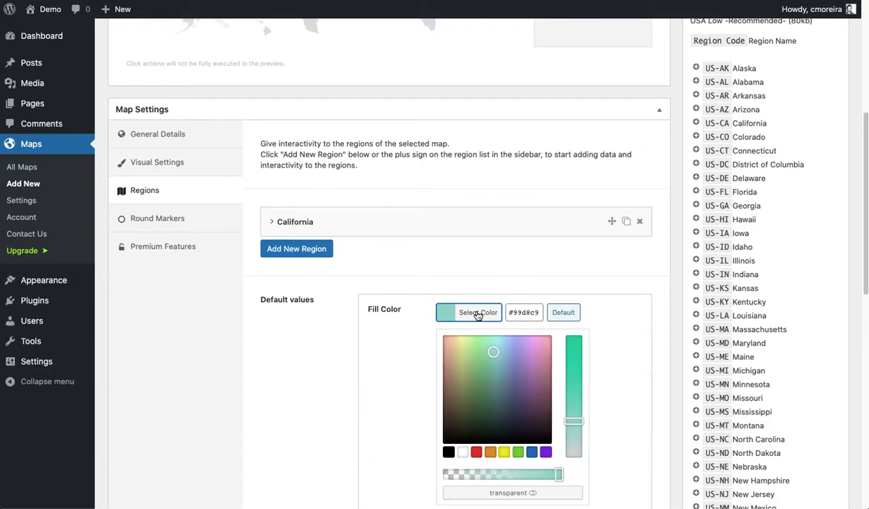
left_click(490, 452)
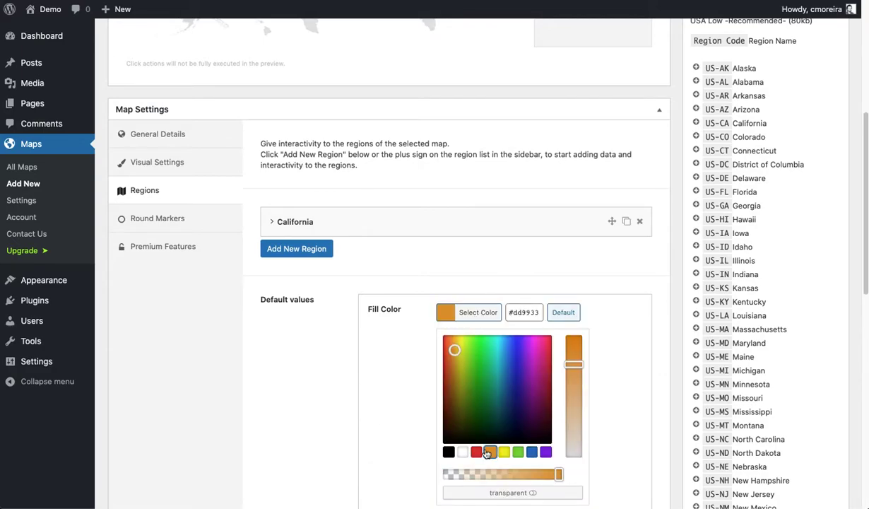
left_click(403, 382)
left_click(469, 353)
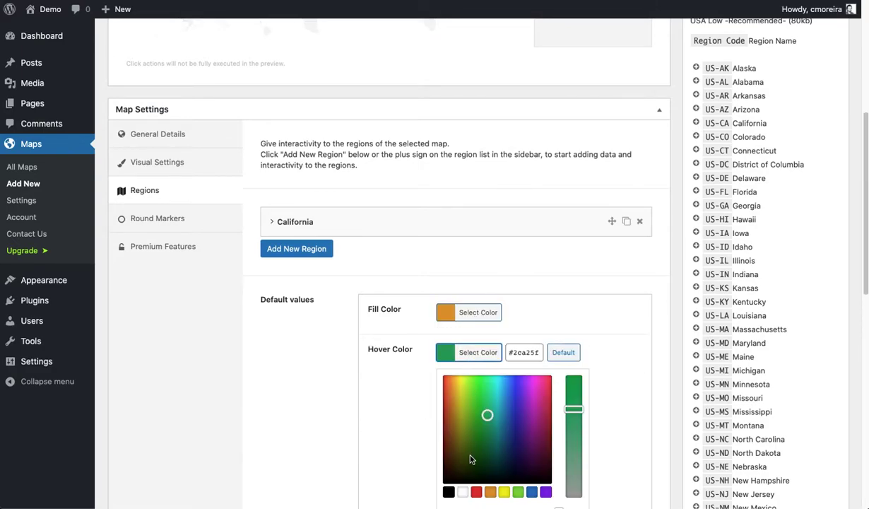
left_click(477, 492)
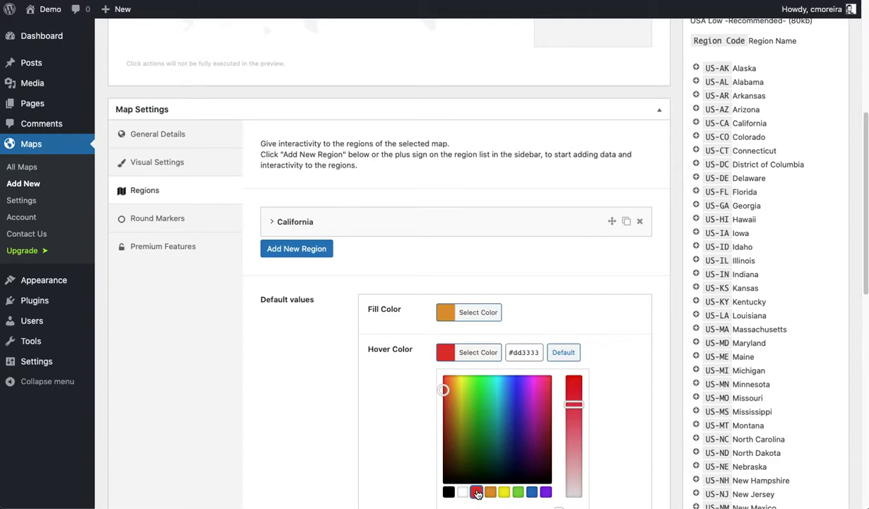
left_click(369, 404)
Check California's colours in the map preview and look up the region codes of its neighbours Nevada, Oregon and Arizona.
scroll(348, 342, "up", 5)
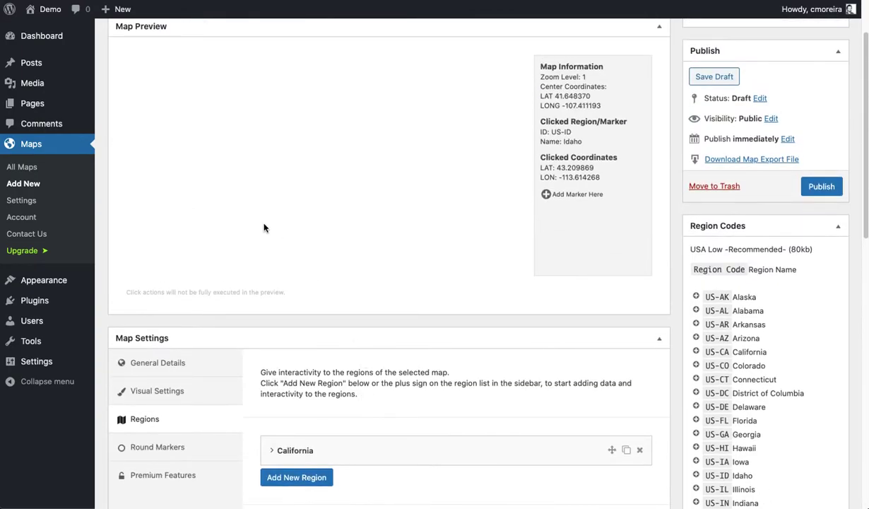
mouse_move(198, 178)
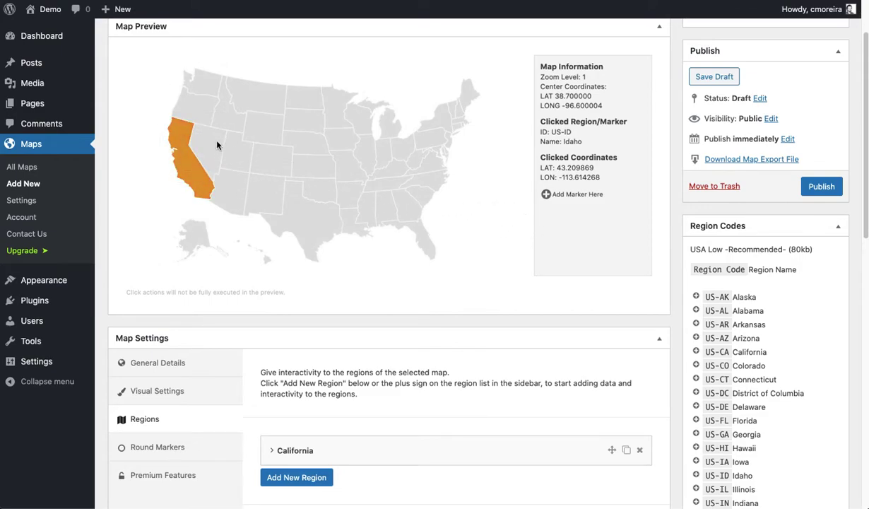
left_click(214, 143)
left_click(207, 113)
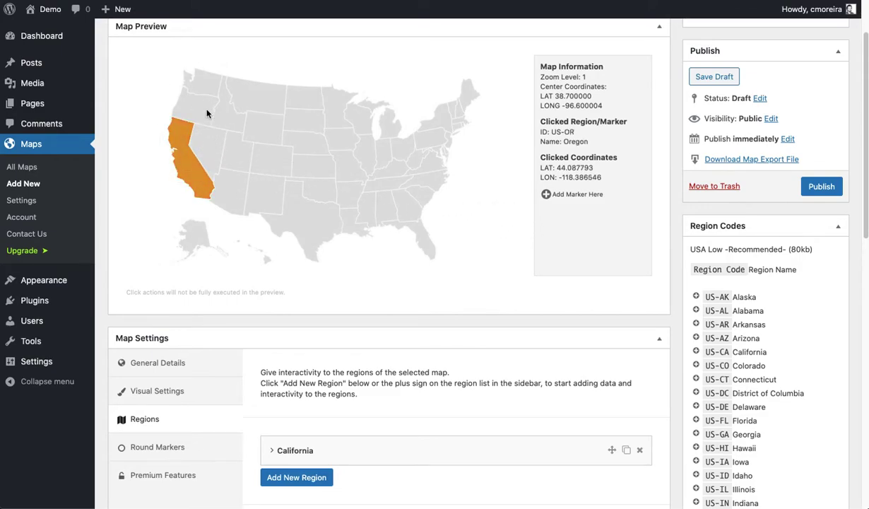
left_click(235, 189)
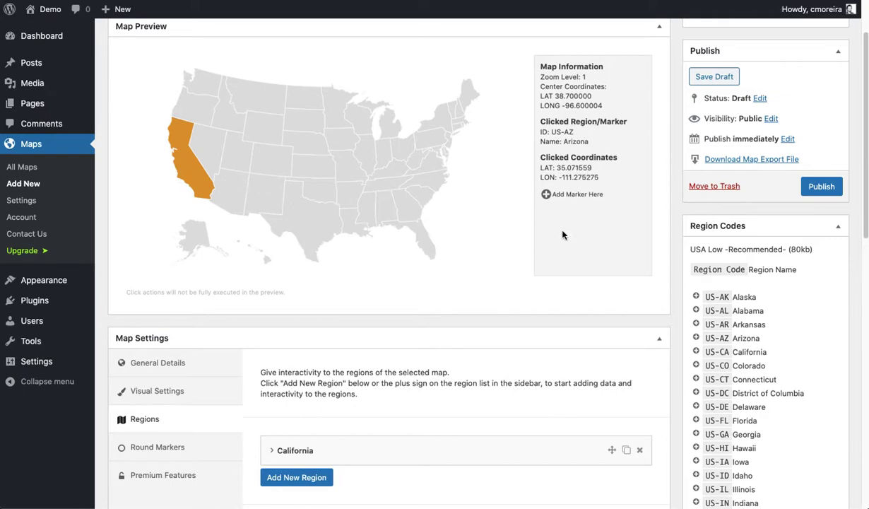
Add Arizona, Nevada and Oregon as active regions from the region code list and collapse the Oregon entry.
left_click(696, 338)
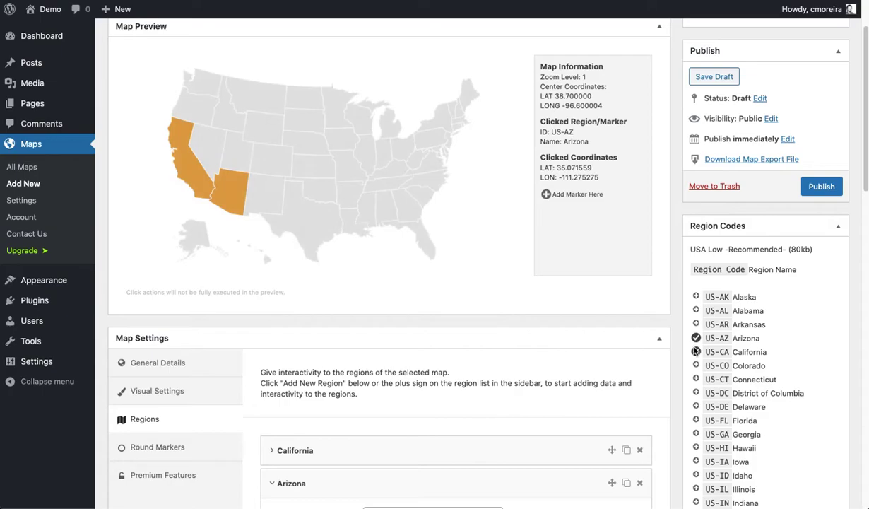
scroll(689, 374, "down", 5)
scroll(694, 364, "down", 2)
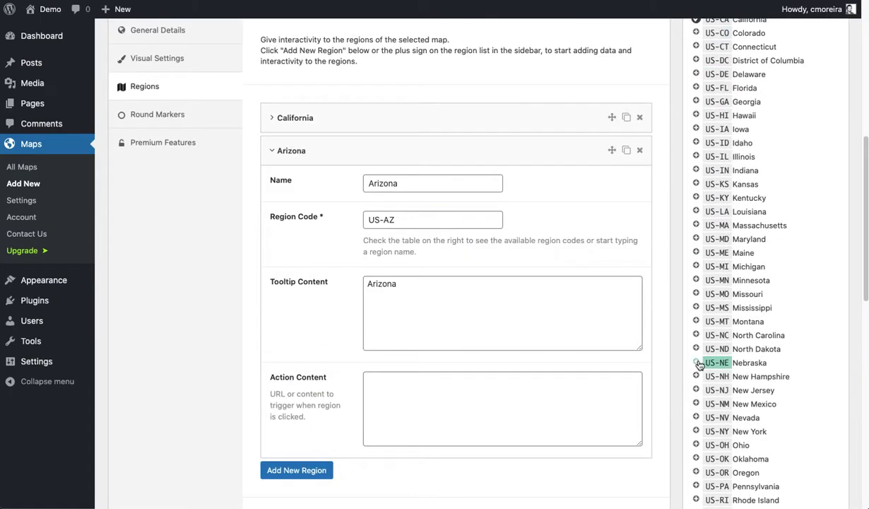
left_click(697, 418)
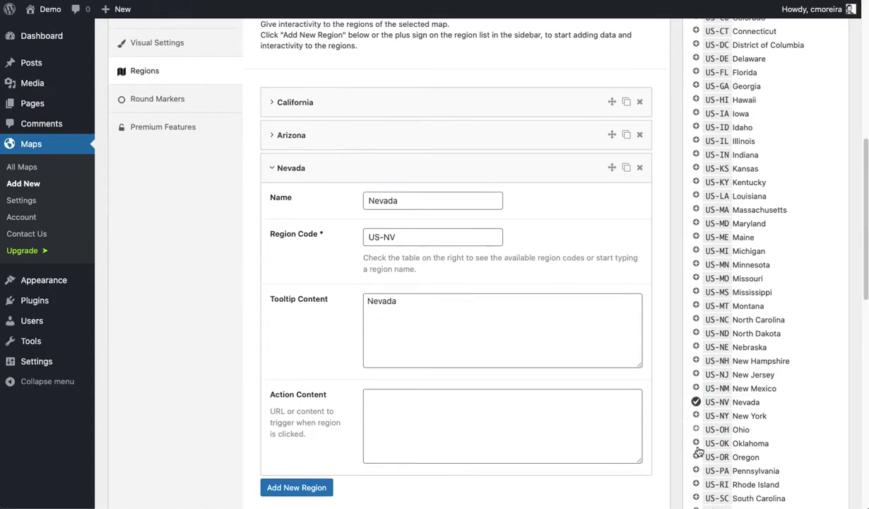
left_click(696, 457)
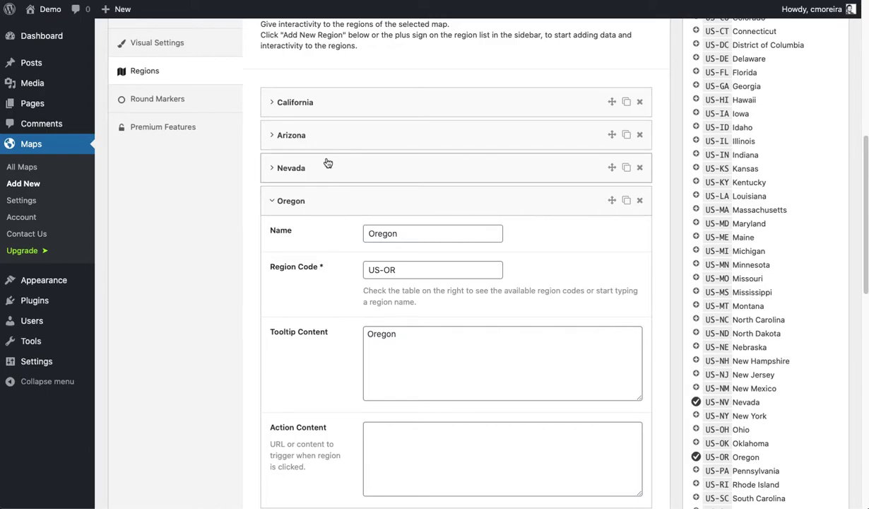
left_click(311, 202)
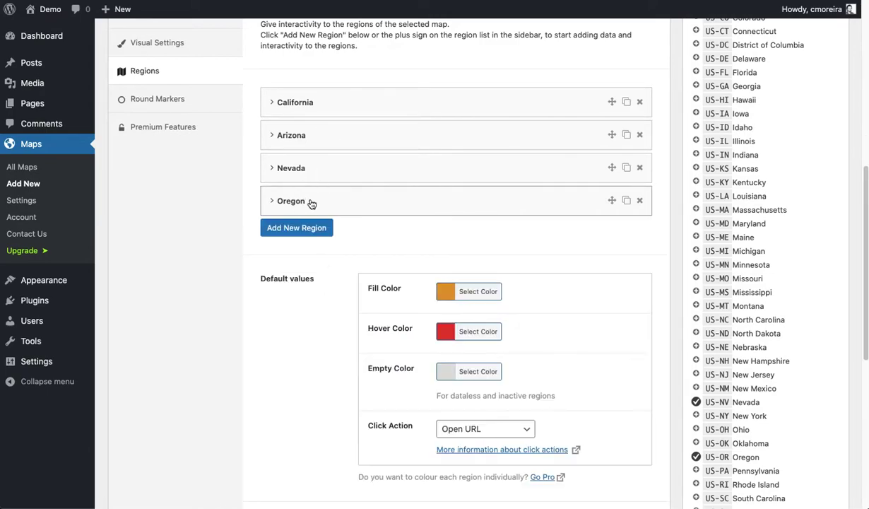
Add "Click for more info" on a second line of the Arizona tooltip and wrap the word Arizona in strong tags.
left_click(325, 142)
left_click(419, 274)
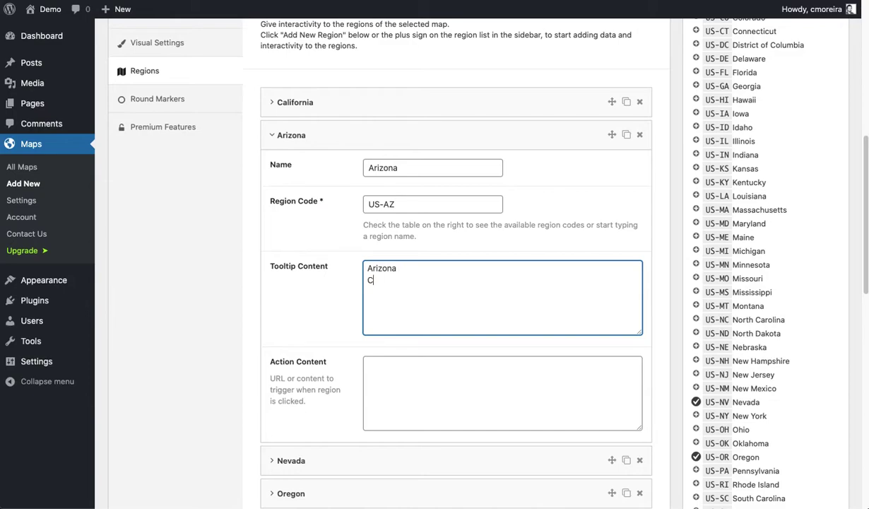
type("Click for more info")
left_click(367, 268)
type("<strong>Ariz")
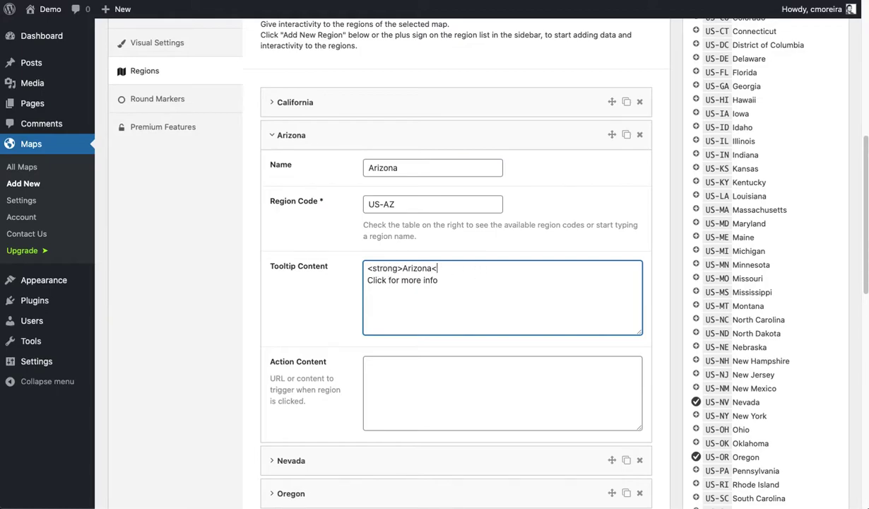
type("on")
left_click(312, 140)
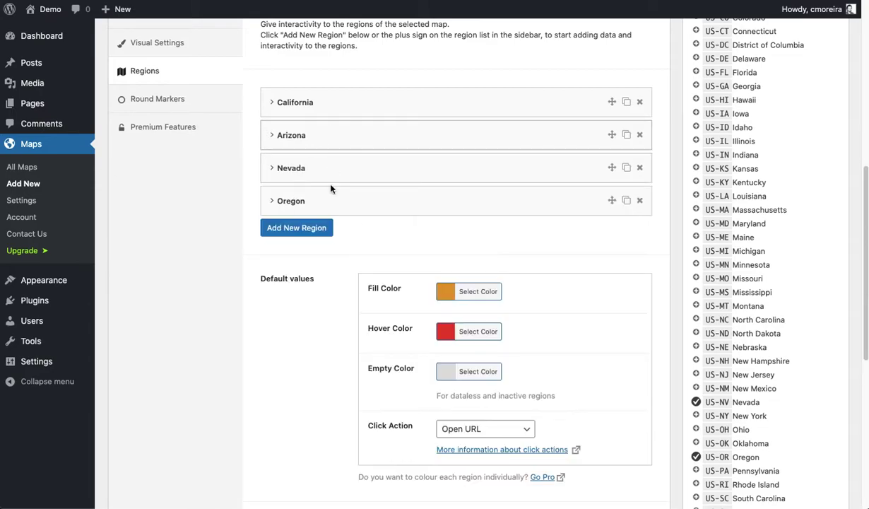
Review the active states in the map preview against the region code list and the region entries.
scroll(330, 187, "up", 3)
scroll(330, 188, "up", 3)
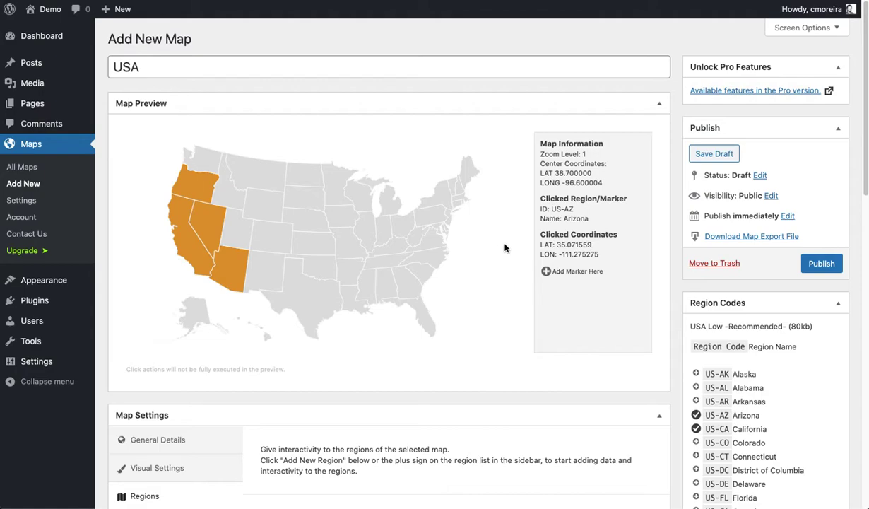
scroll(644, 317, "down", 4)
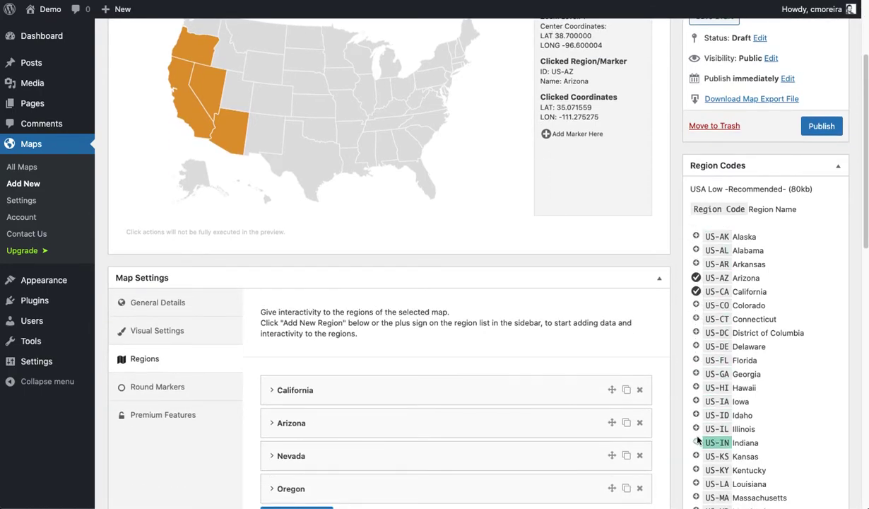
scroll(495, 286, "up", 4)
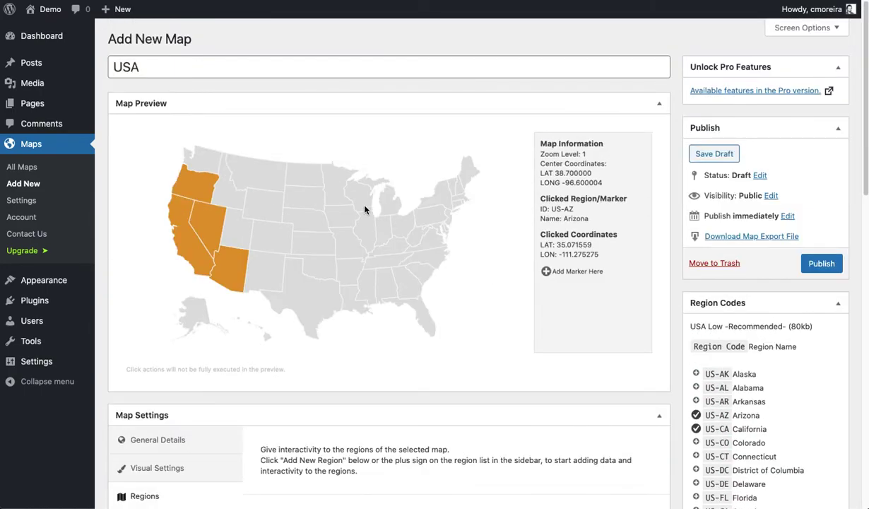
scroll(652, 348, "down", 3)
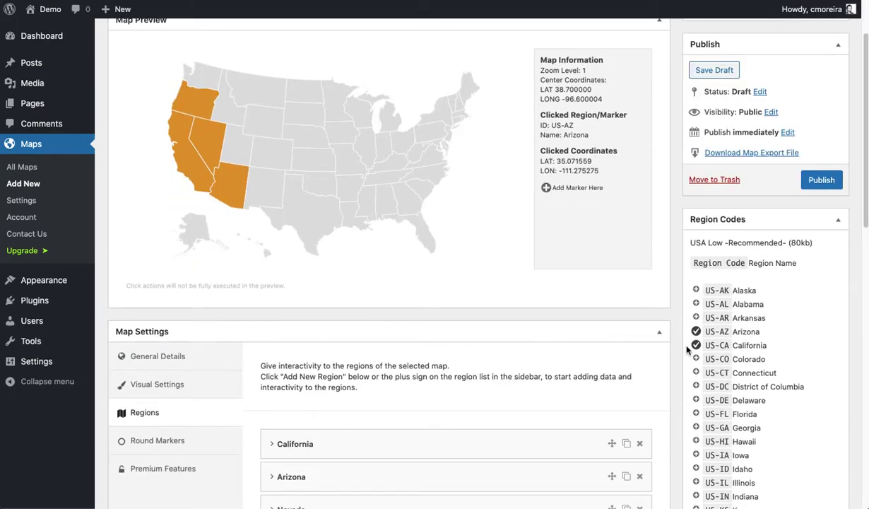
scroll(516, 235, "up", 3)
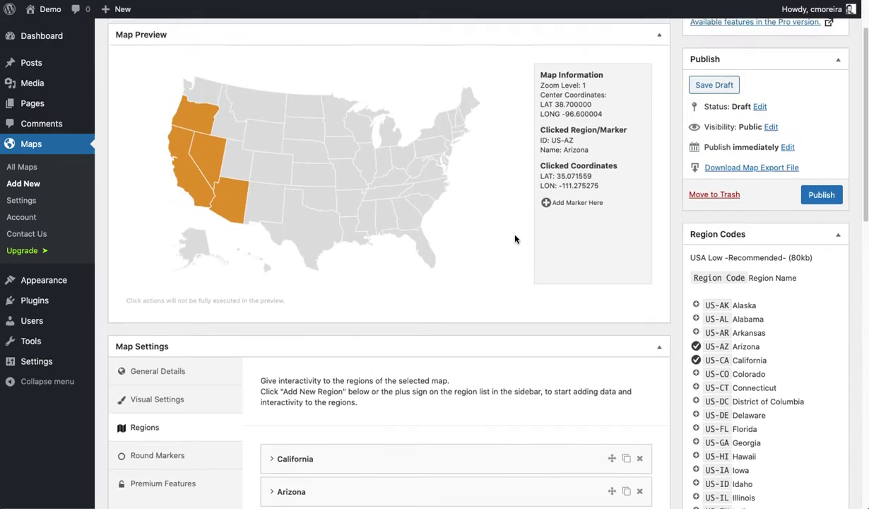
scroll(515, 236, "down", 5)
scroll(515, 238, "down", 8)
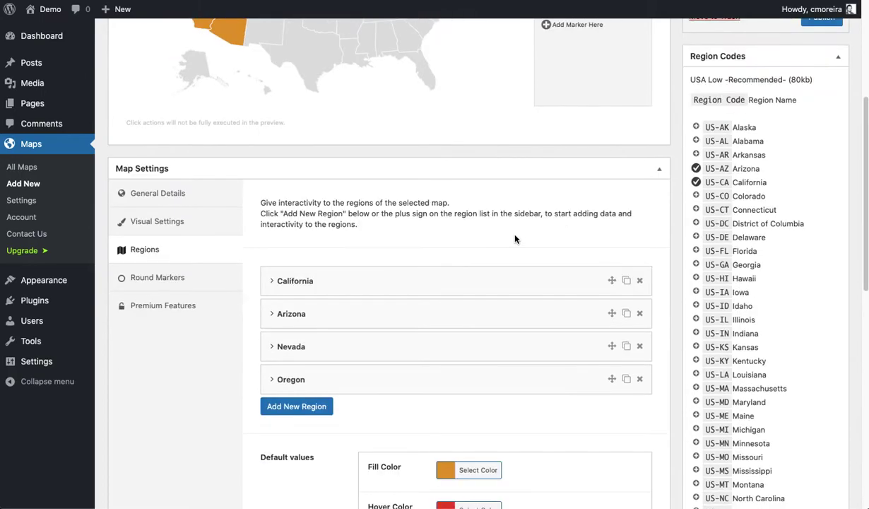
scroll(410, 263, "up", 6)
scroll(411, 263, "up", 5)
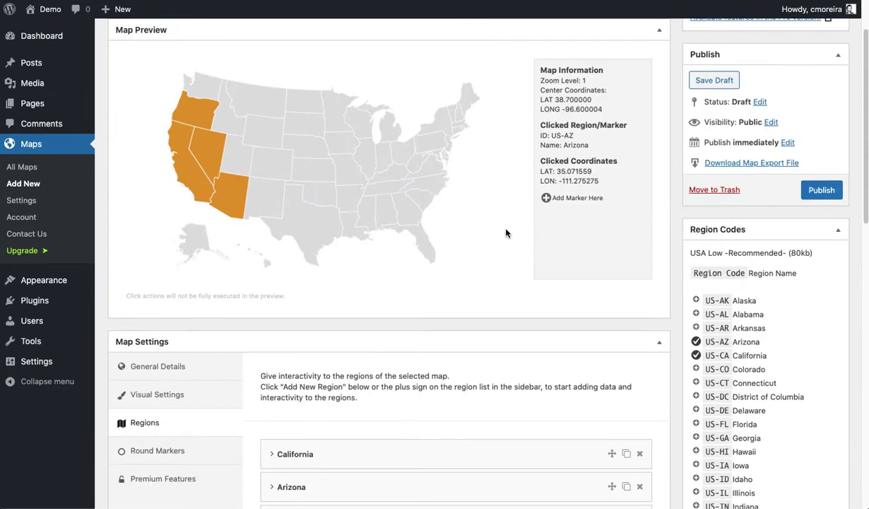
scroll(504, 228, "up", 2)
scroll(495, 241, "down", 3)
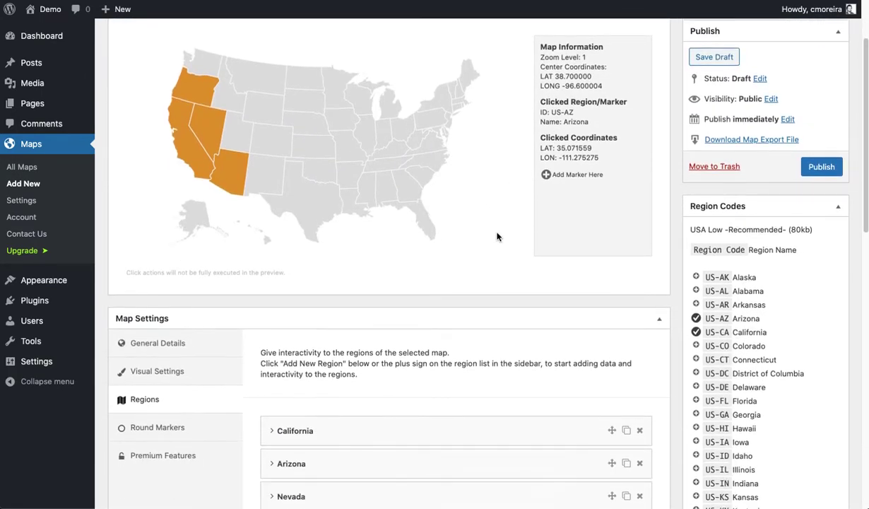
Try limiting the map to active regions only, check the effect in the preview, and switch the option back off.
scroll(474, 258, "down", 14)
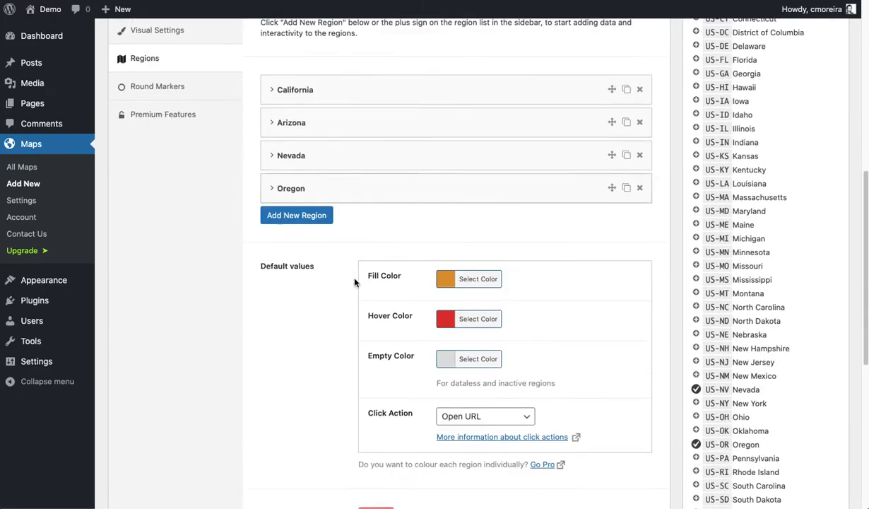
scroll(348, 284, "down", 3)
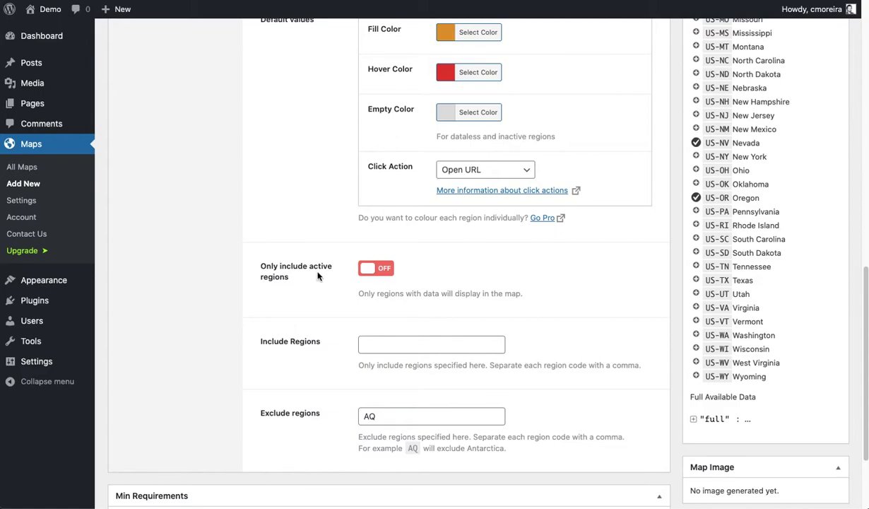
left_click(378, 270)
scroll(346, 286, "up", 15)
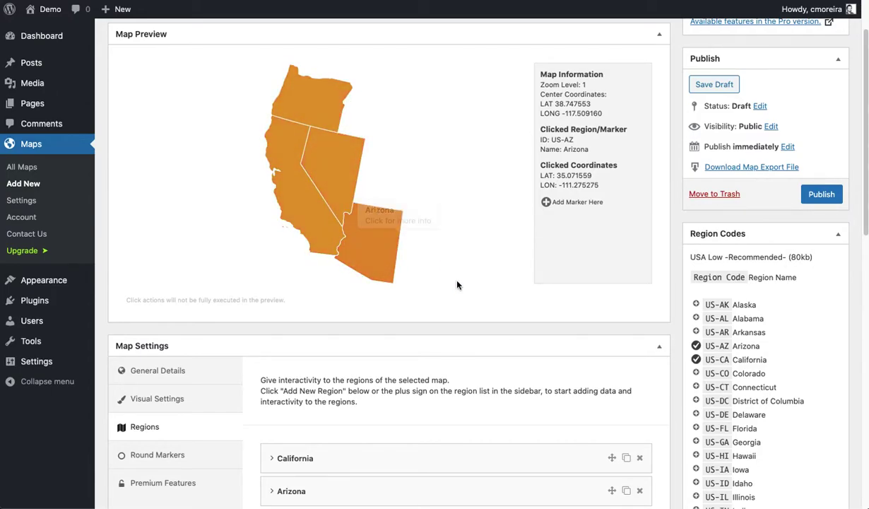
scroll(452, 283, "down", 6)
scroll(412, 285, "down", 4)
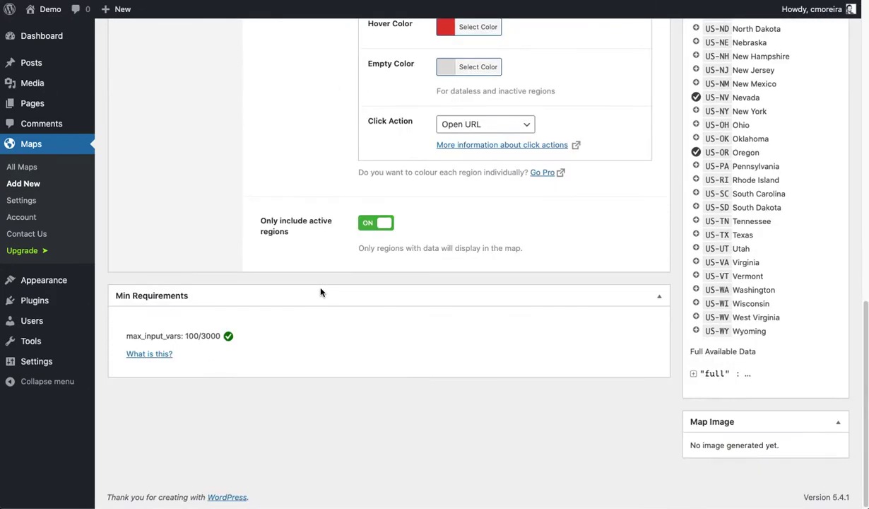
left_click(367, 226)
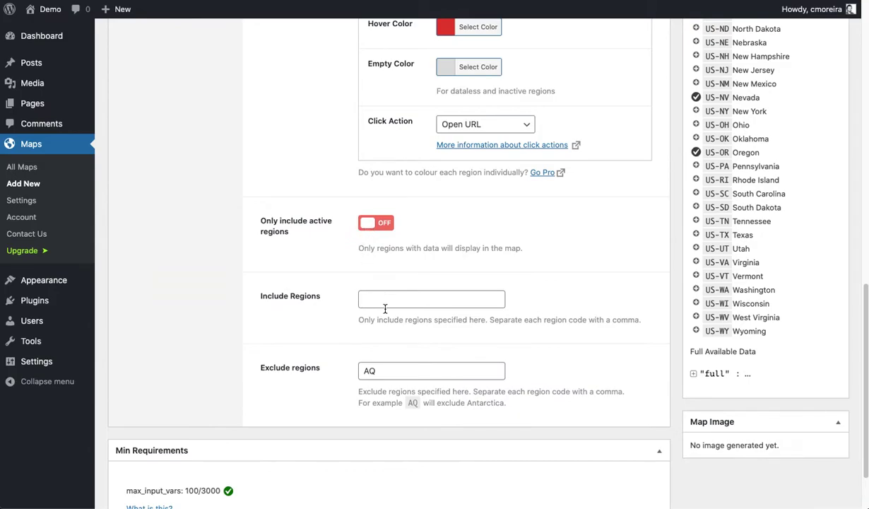
Exclude Alaska and Hawaii from the map by replacing the excluded regions value with US-AK,US-HI, and check the preview.
left_click_drag(262, 369, 323, 367)
left_click(336, 359)
scroll(332, 347, "up", 5)
scroll(333, 348, "up", 4)
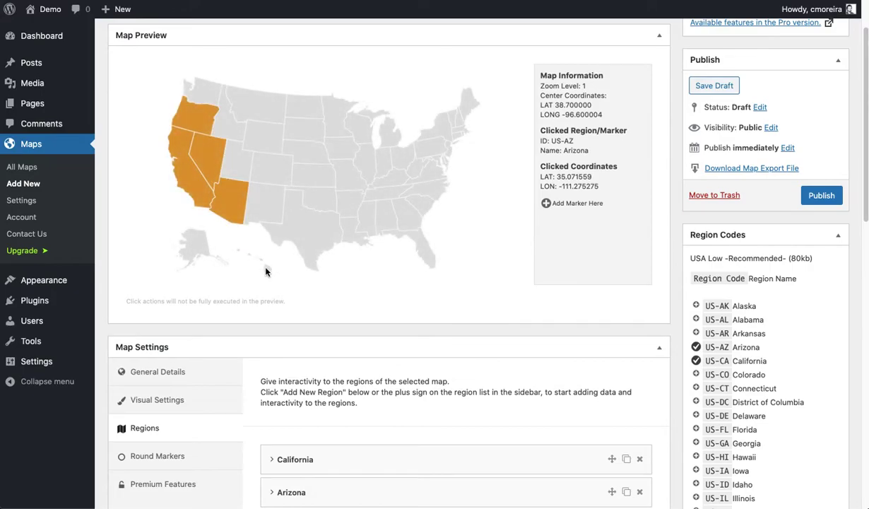
scroll(304, 339, "down", 6)
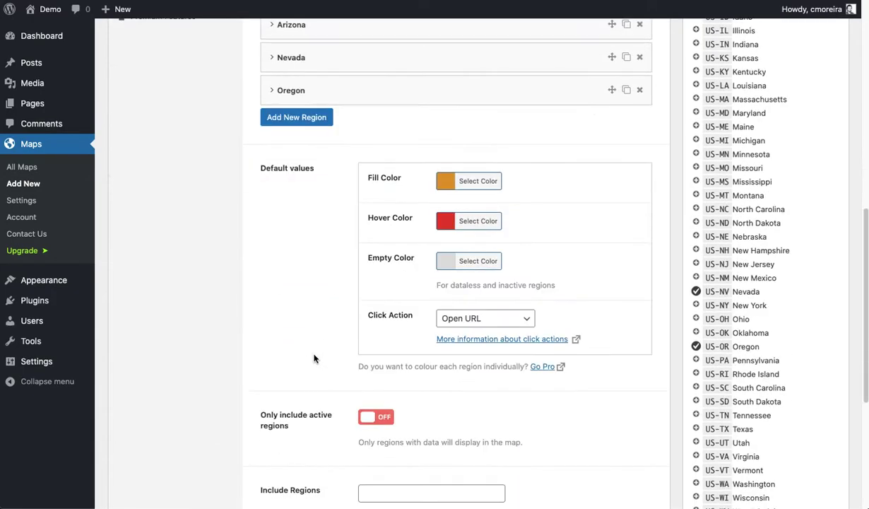
scroll(315, 359, "down", 2)
double_click(382, 390)
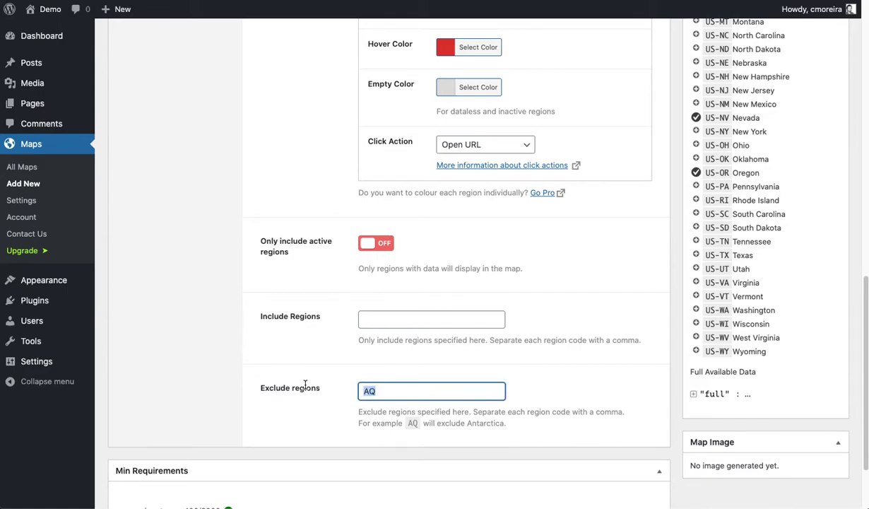
type("US-AK,US-HI")
left_click_drag(390, 391, 431, 388)
left_click(385, 391)
left_click(473, 379)
scroll(474, 369, "up", 15)
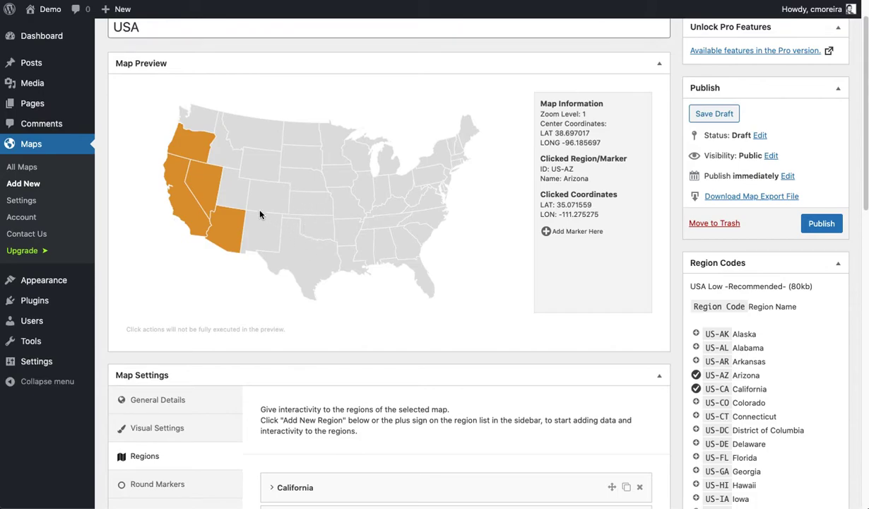
Add a new round marker to the map and title it Austin.
scroll(474, 334, "down", 3)
scroll(473, 334, "down", 10)
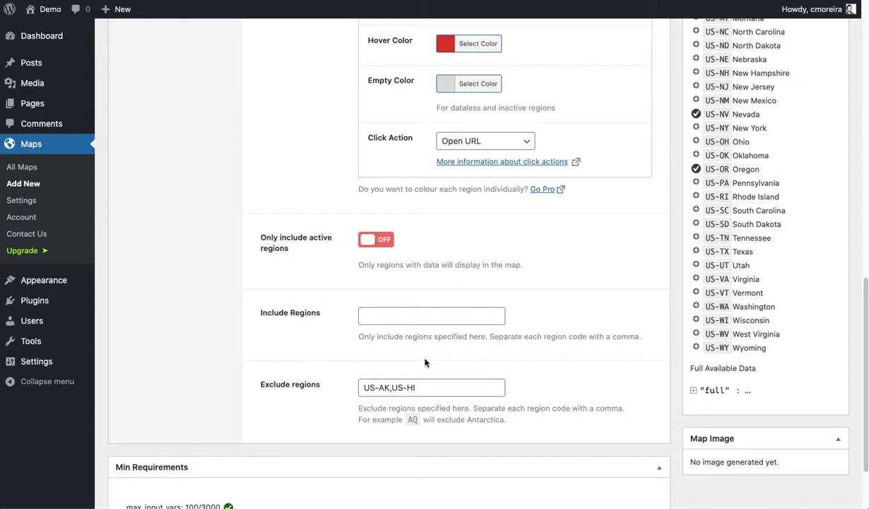
scroll(323, 229, "up", 15)
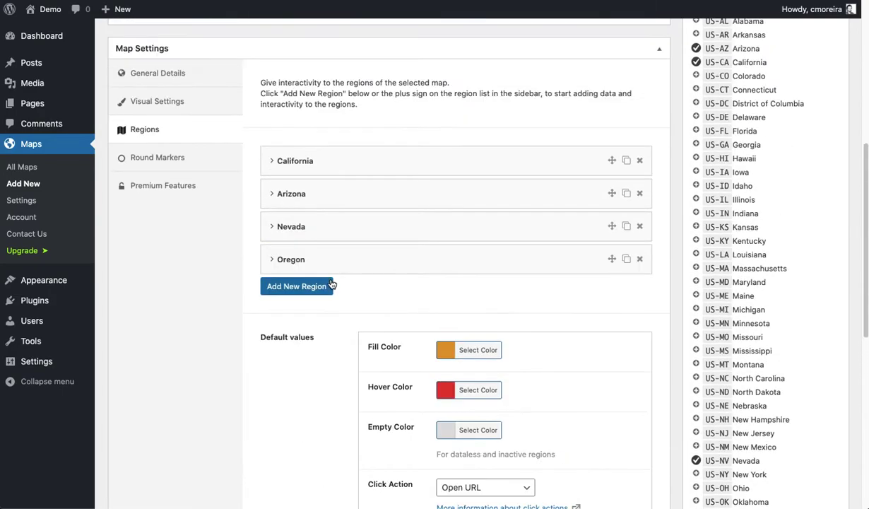
scroll(372, 304, "up", 1)
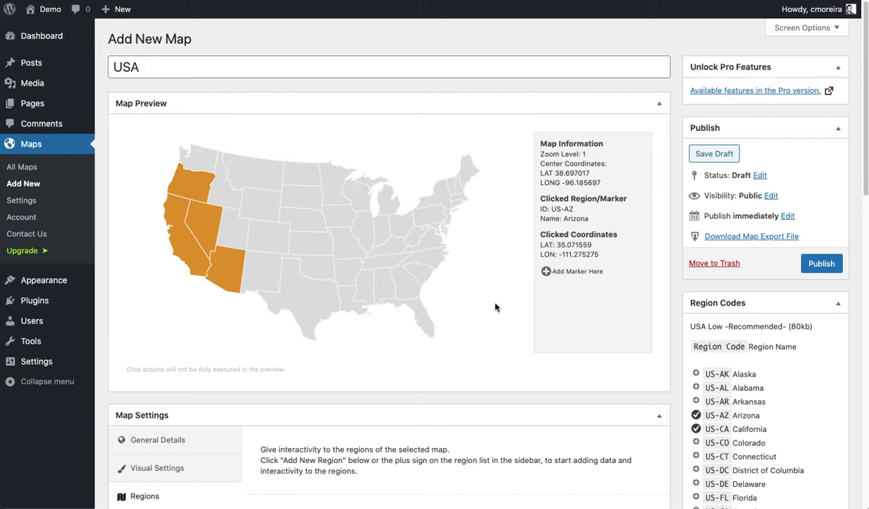
scroll(496, 306, "down", 5)
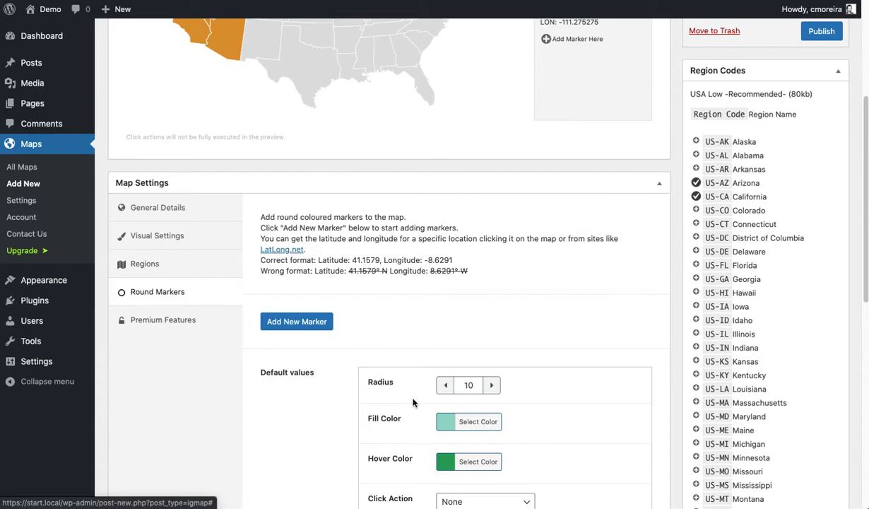
scroll(407, 398, "up", 3)
scroll(519, 387, "up", 1)
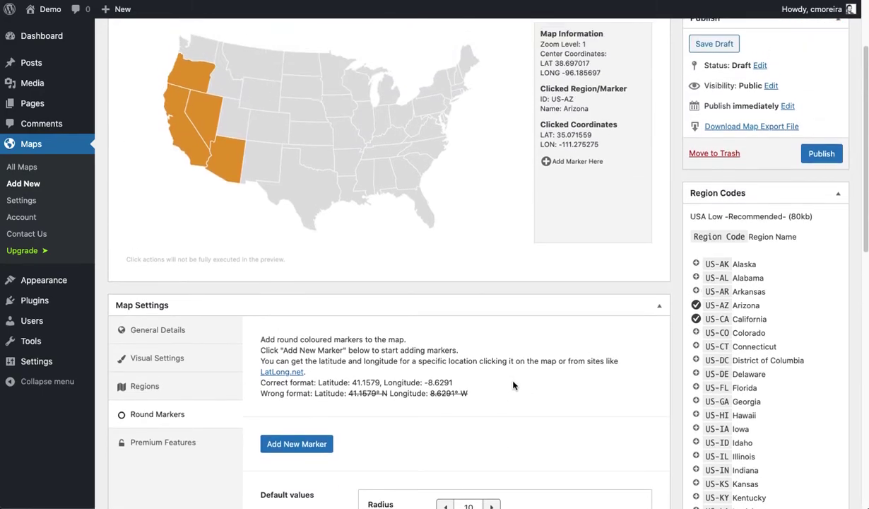
left_click(300, 445)
scroll(355, 400, "down", 4)
left_click(380, 325)
type("Austin")
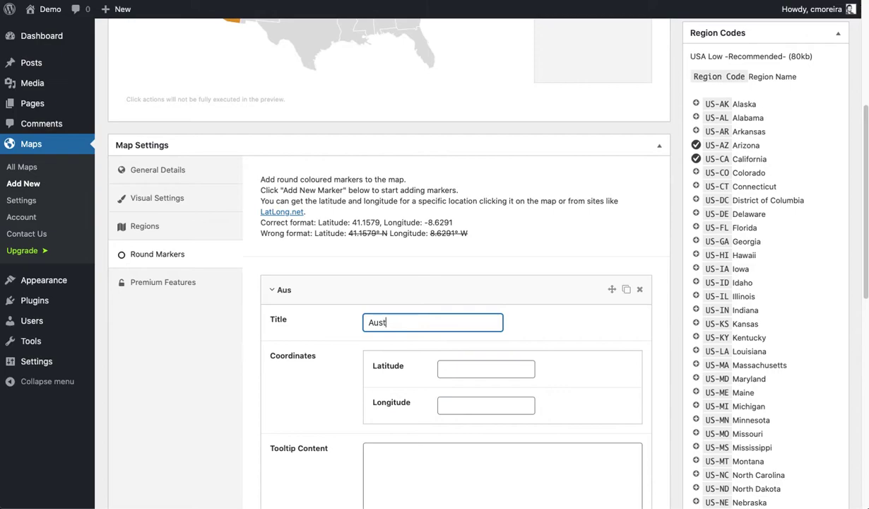
key("Tab")
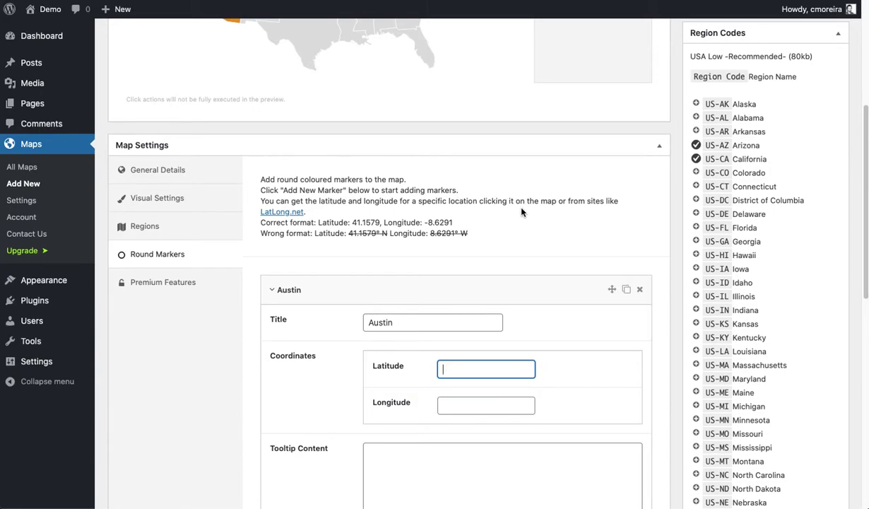
Look up Austin on the linked LatLong.net site and copy its latitude, 30.267153, into the Austin marker.
left_click(287, 213)
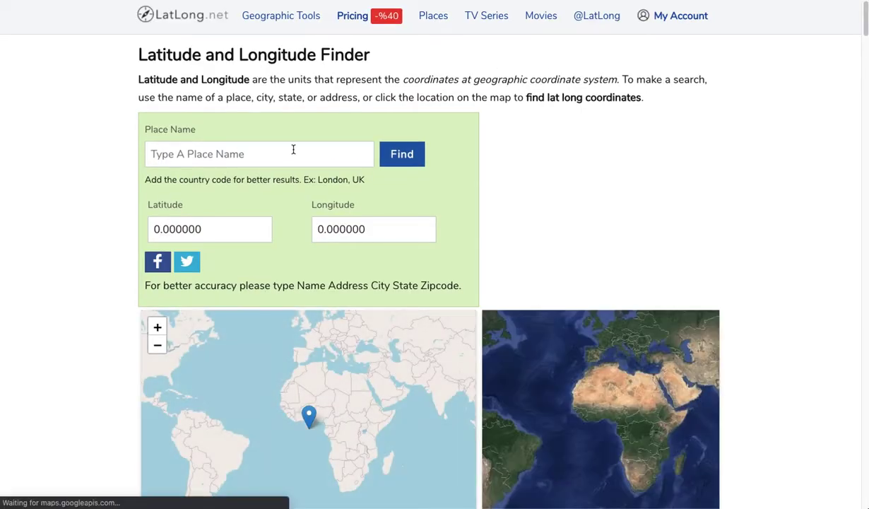
left_click(293, 150)
type("Austin")
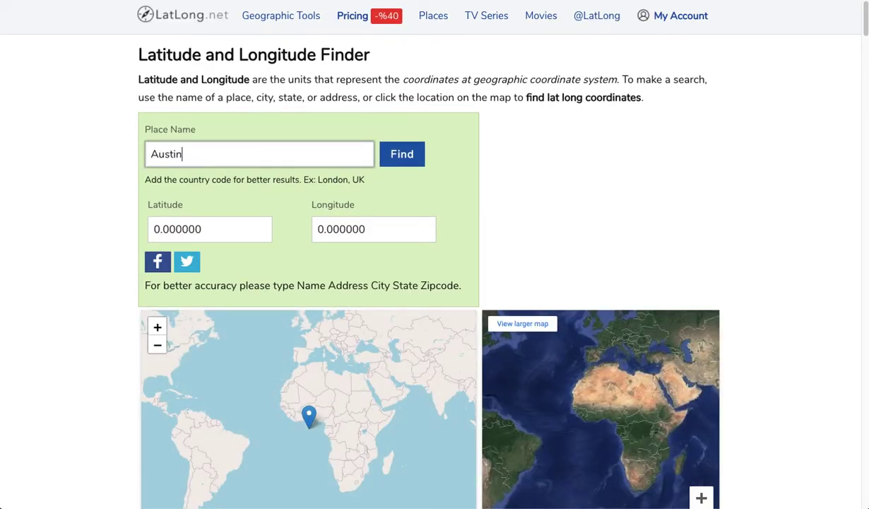
left_click(390, 159)
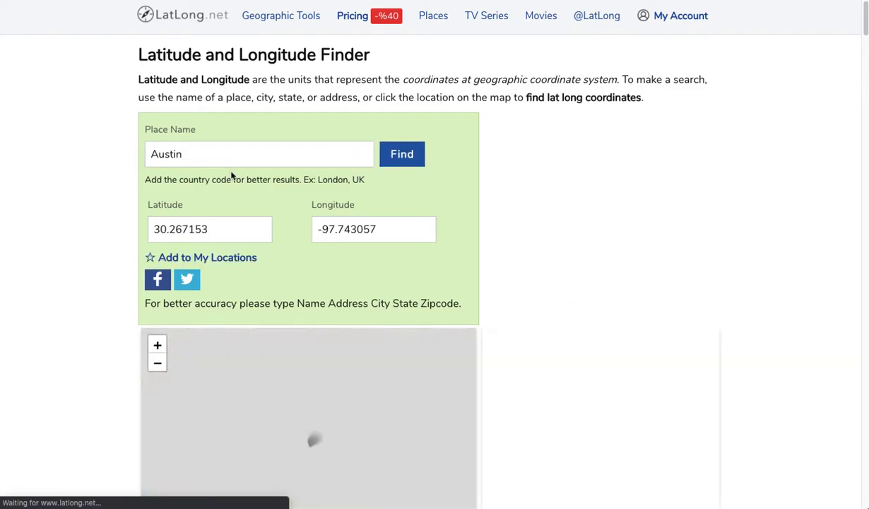
double_click(219, 224)
key("ctrl+c")
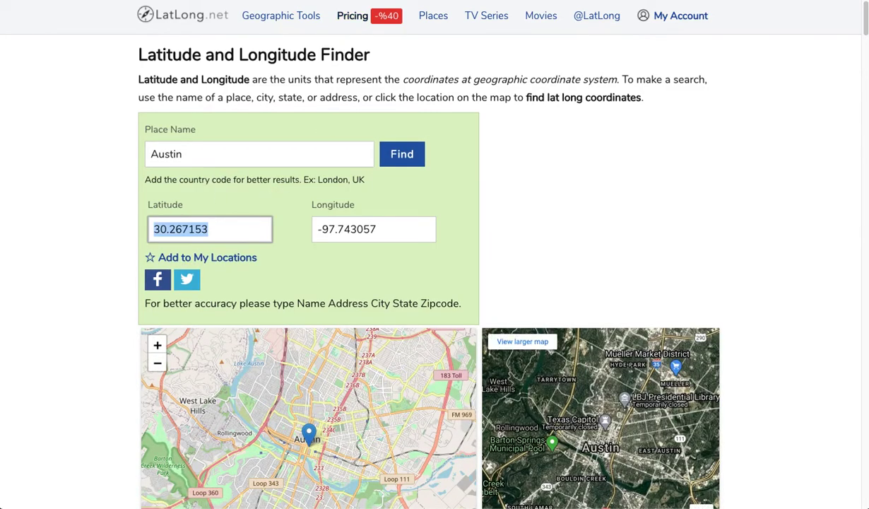
key("ctrl+shift+Tab")
left_click(439, 362)
key("ctrl+v")
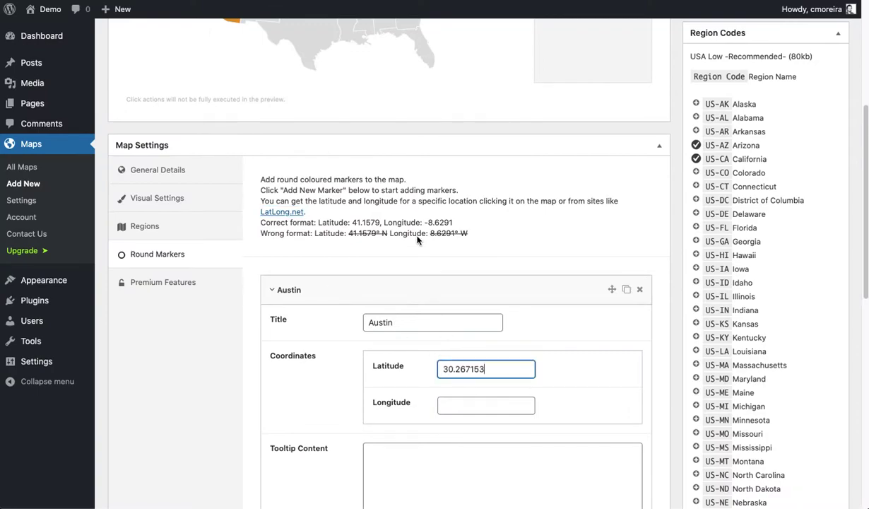
Copy Austin's longitude, -97.743057, from LatLong.net into the Austin marker's coordinates.
key("ctrl+Tab")
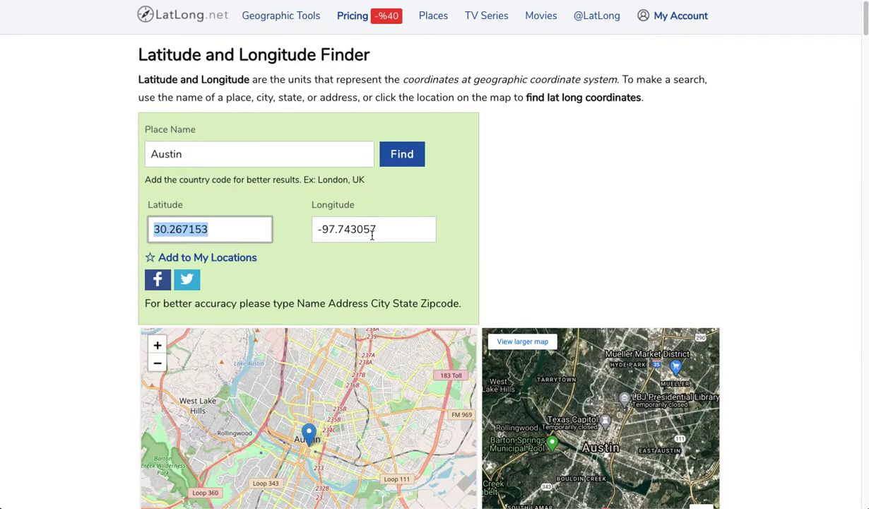
left_click(373, 235)
key("ctrl+c")
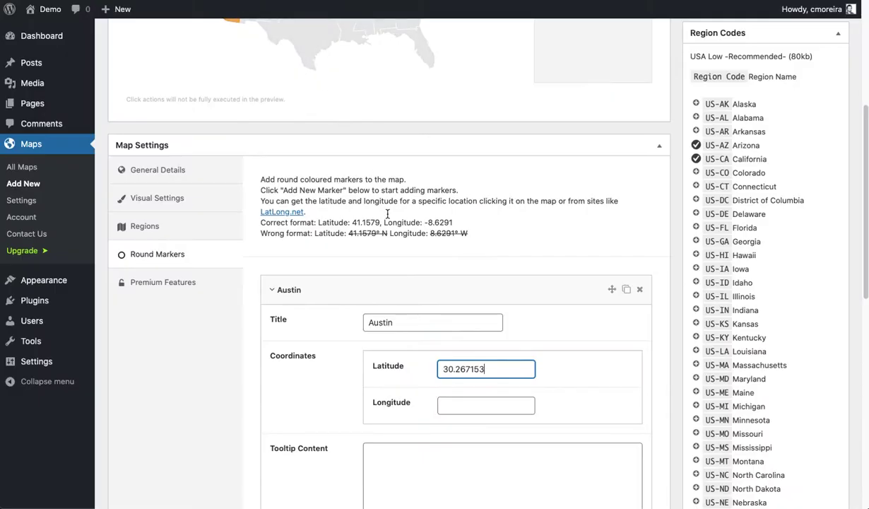
left_click(481, 402)
key("ctrl+v")
Set the Austin marker's tooltip to Austin, leave its action content empty, collapse its entry and check the marker in the preview.
scroll(341, 375, "down", 3)
left_click(375, 388)
type("Austin")
scroll(411, 380, "down", 4)
left_click(406, 239)
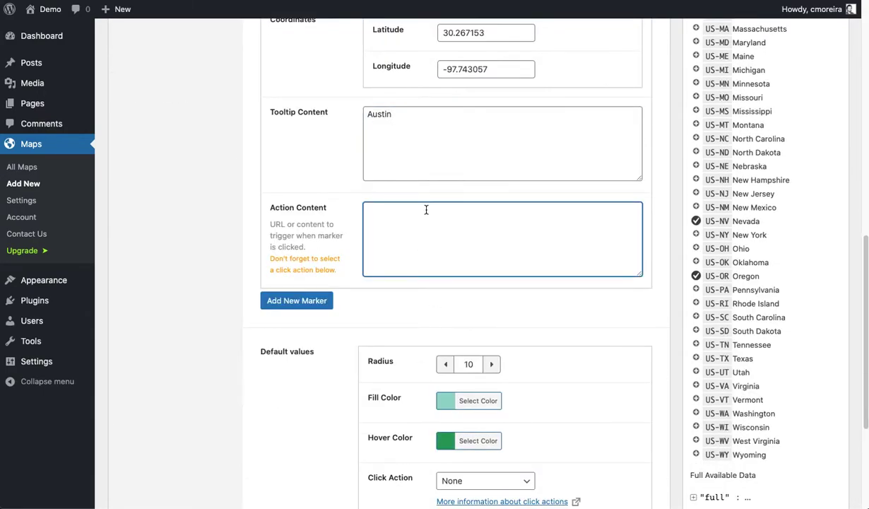
scroll(330, 233, "up", 3)
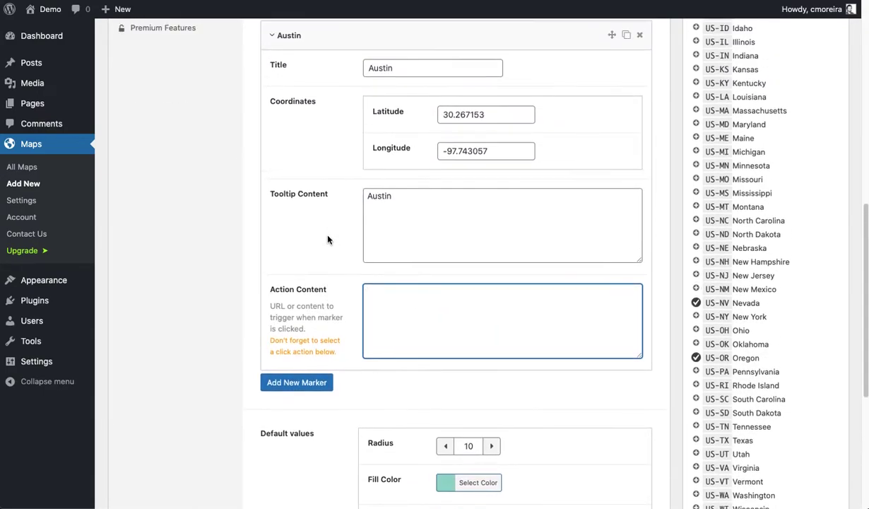
left_click(345, 109)
scroll(351, 293, "up", 9)
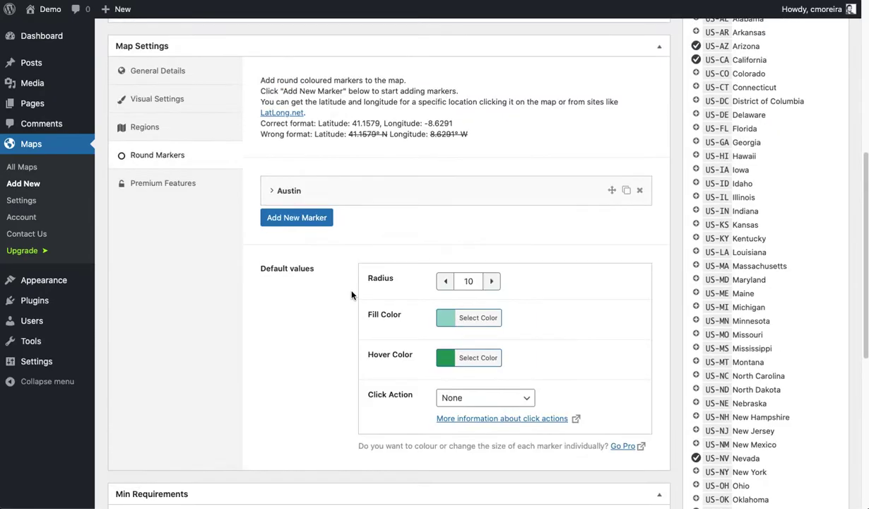
mouse_move(312, 293)
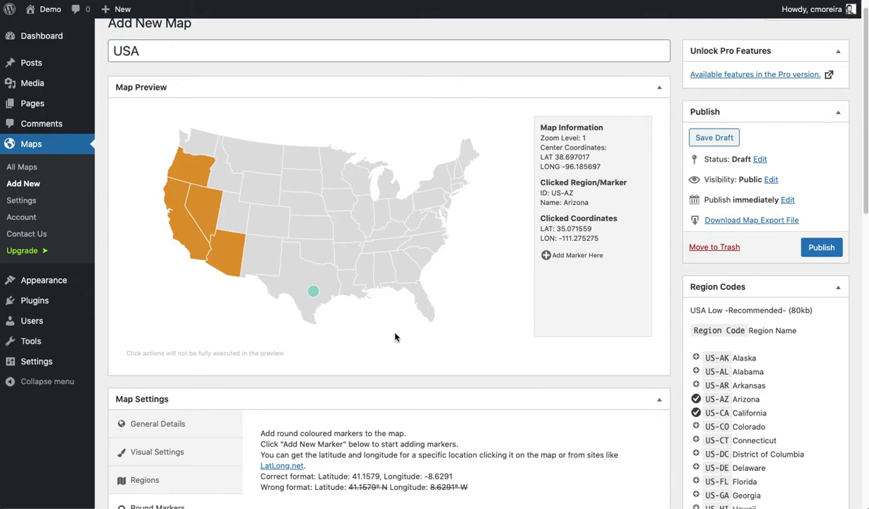
Examine the clicked region and coordinate information for various points across the states in the map preview.
scroll(395, 337, "down", 1)
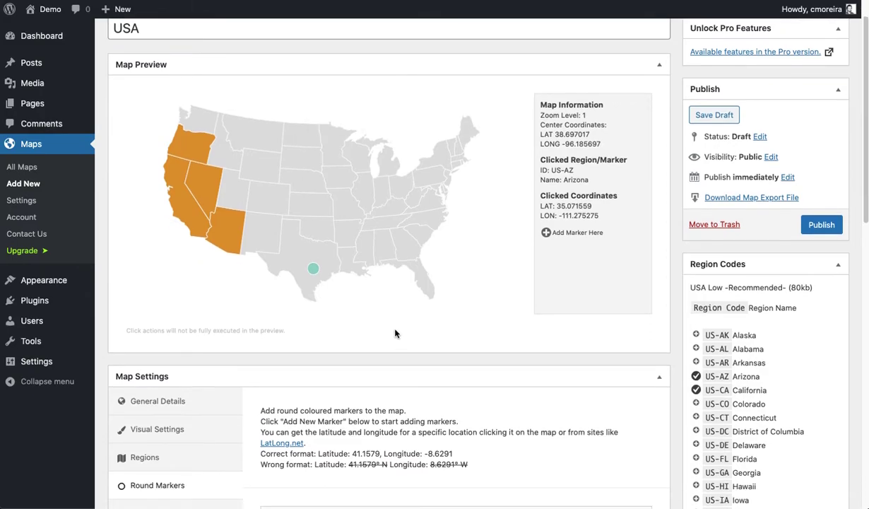
left_click_drag(542, 193, 607, 216)
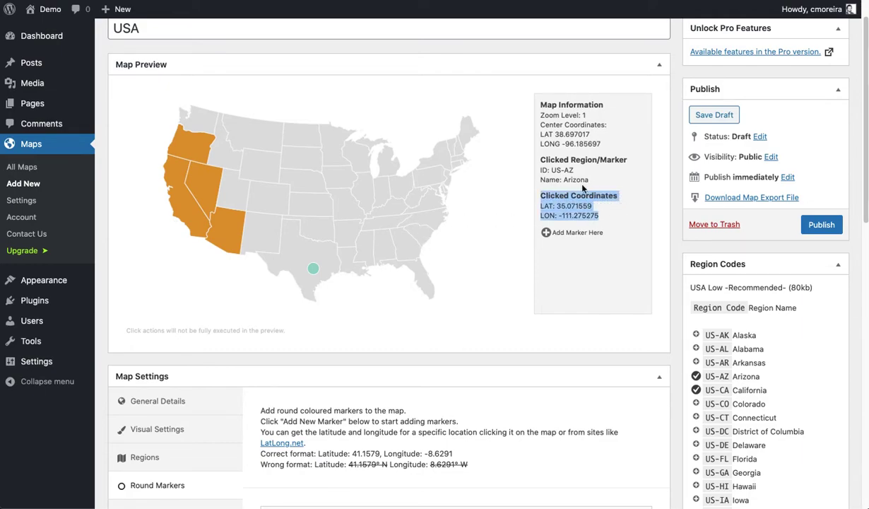
left_click(549, 205)
left_click(315, 201)
left_click(312, 183)
left_click(345, 218)
left_click(369, 229)
left_click(312, 235)
left_click(276, 185)
left_click(267, 156)
left_click(256, 134)
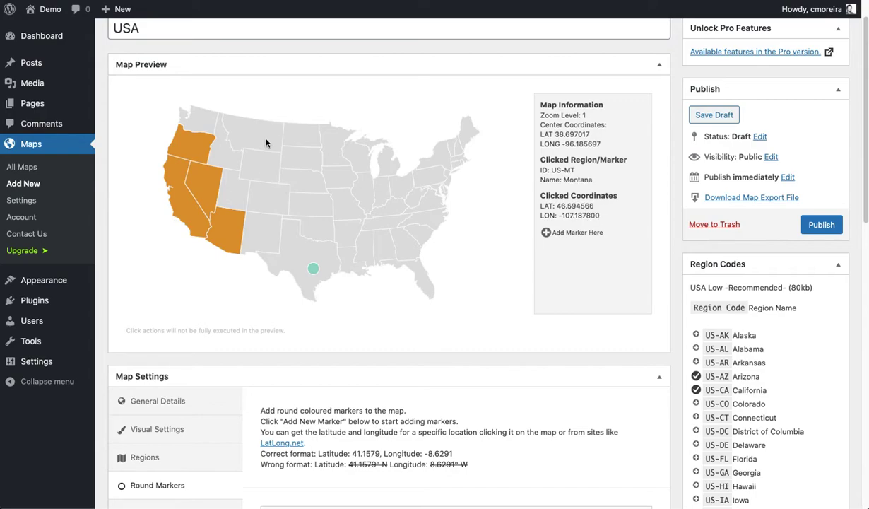
left_click(387, 223)
left_click(406, 207)
left_click(437, 173)
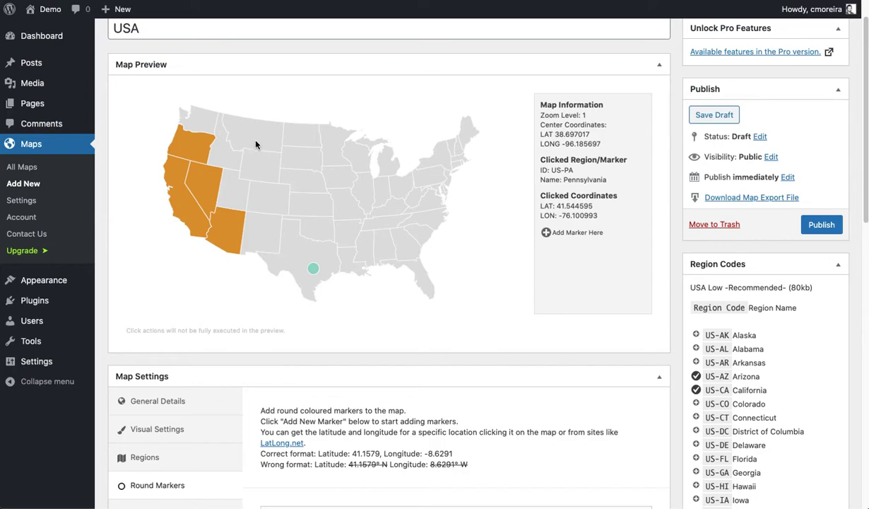
Add a marker on California's coast at about latitude 35.33, longitude -120.33 from the map preview and title it California.
left_click(176, 215)
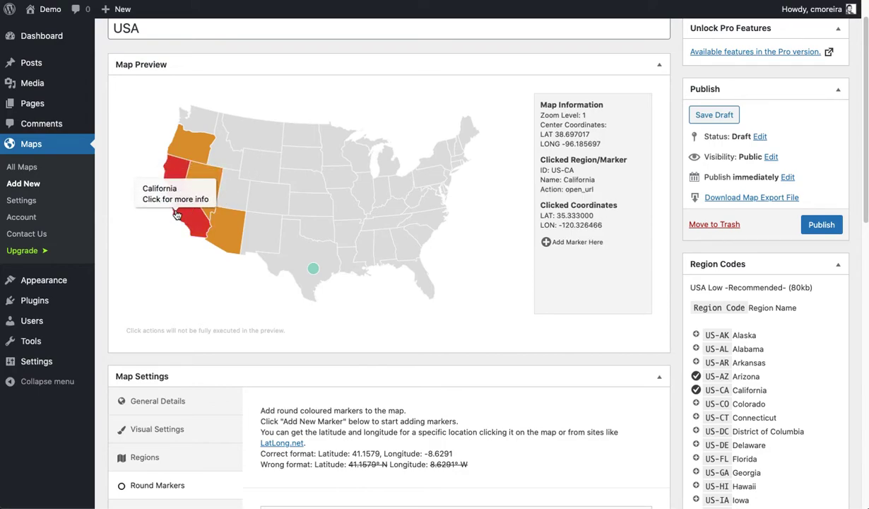
left_click(573, 243)
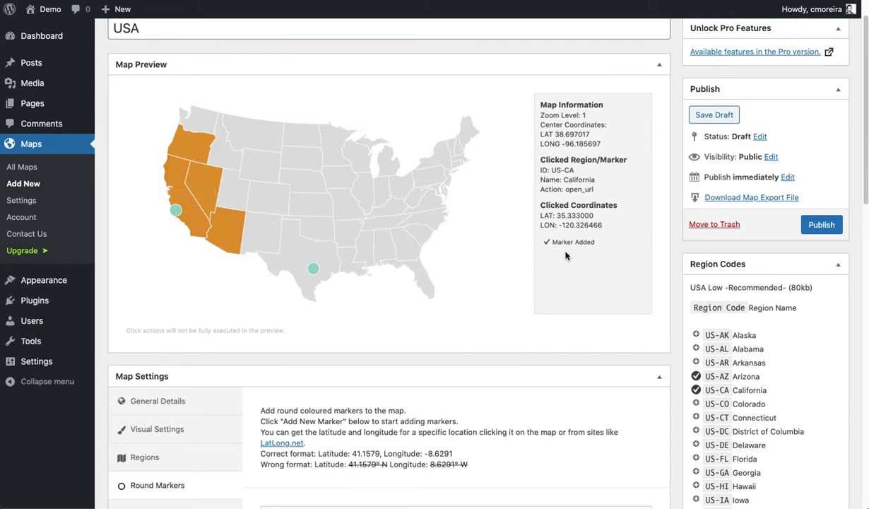
scroll(491, 328, "down", 5)
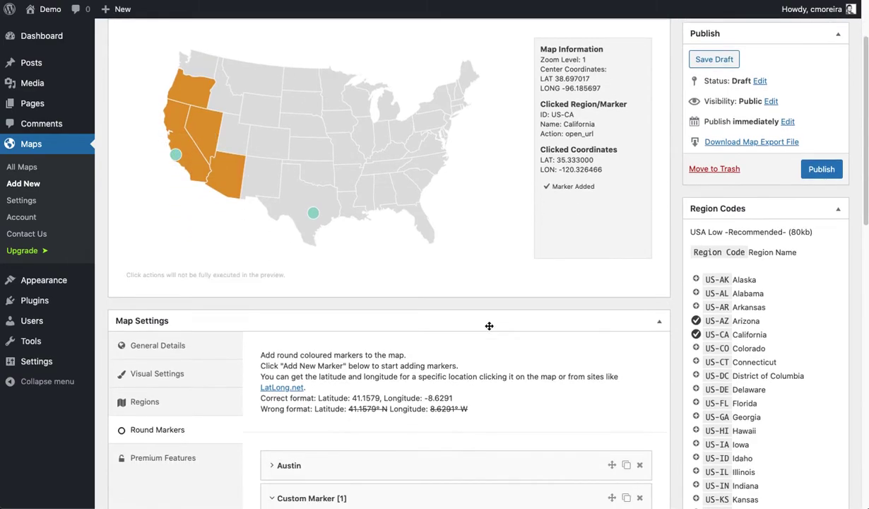
left_click_drag(459, 375, 306, 384)
type("California")
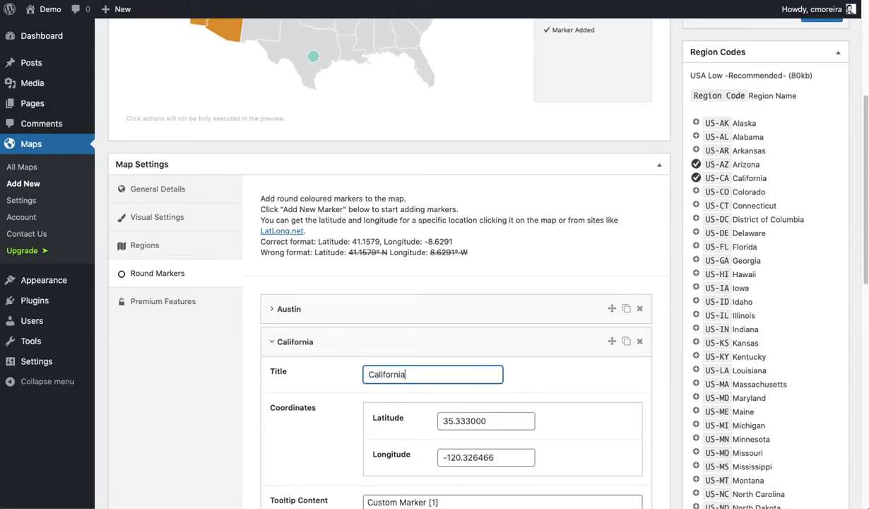
Set the California marker's tooltip to California Marker, collapse its entry and check the tooltip in the map preview.
scroll(330, 375, "down", 2)
triple_click(390, 430)
type("California Marker")
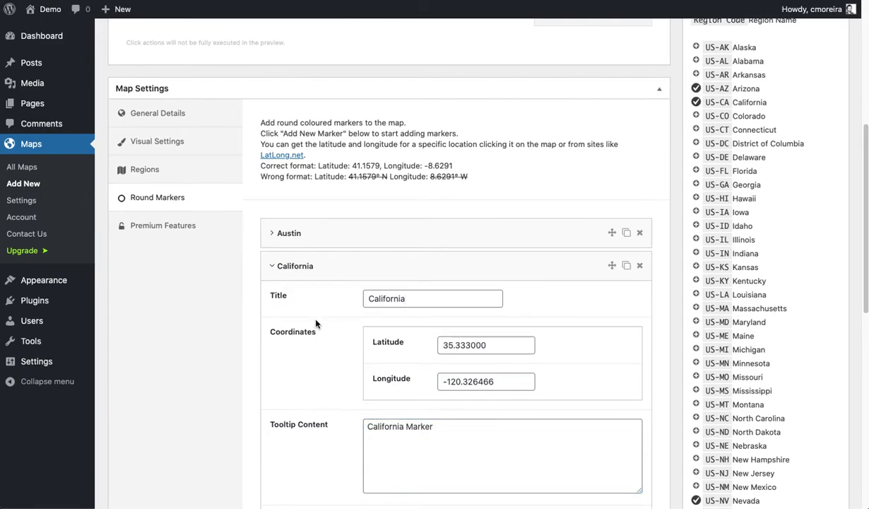
left_click(321, 268)
scroll(322, 270, "up", 8)
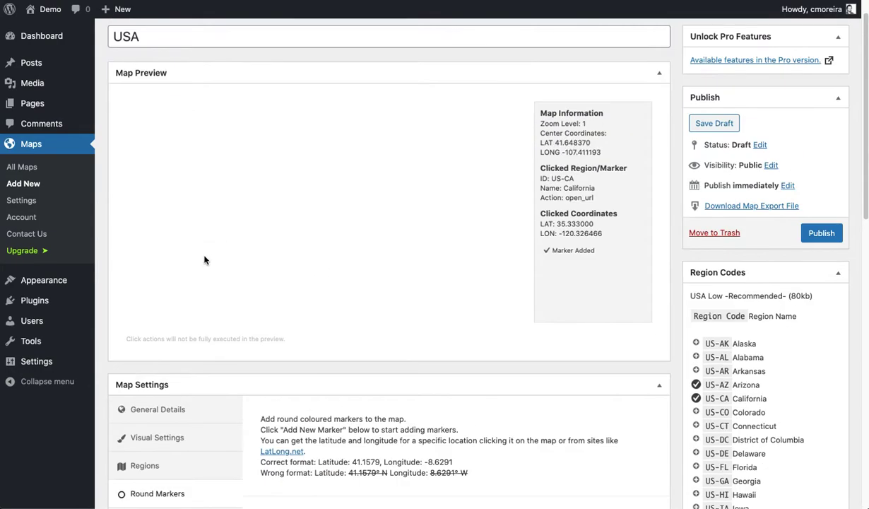
mouse_move(177, 220)
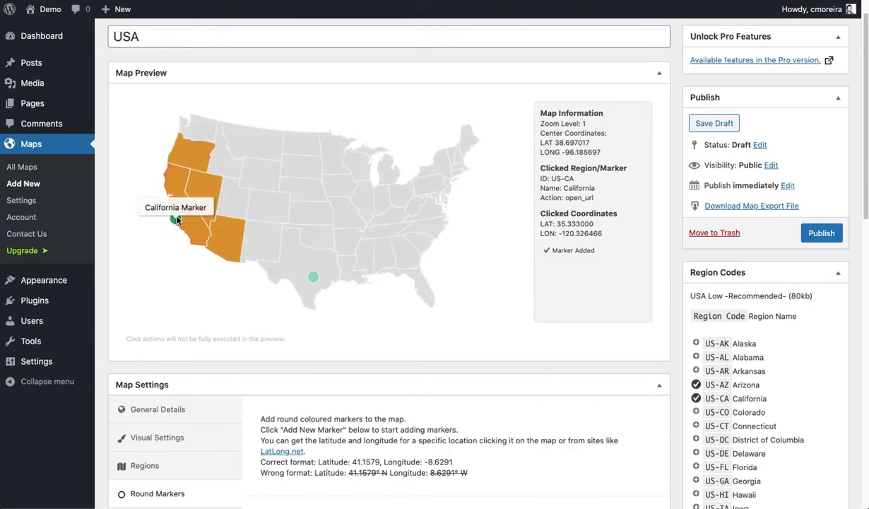
left_click(520, 260)
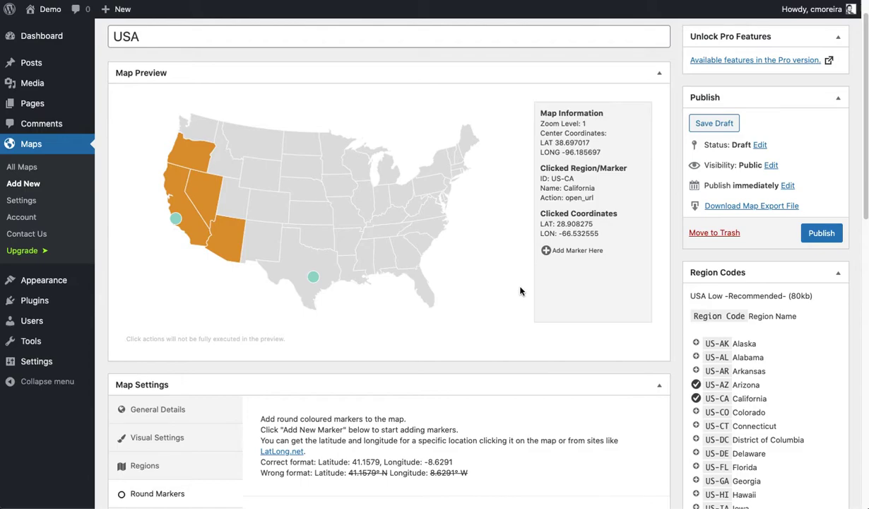
Review the marker and region entries, including Oregon's details, along with the regions' default values and the map preview.
scroll(516, 297, "down", 5)
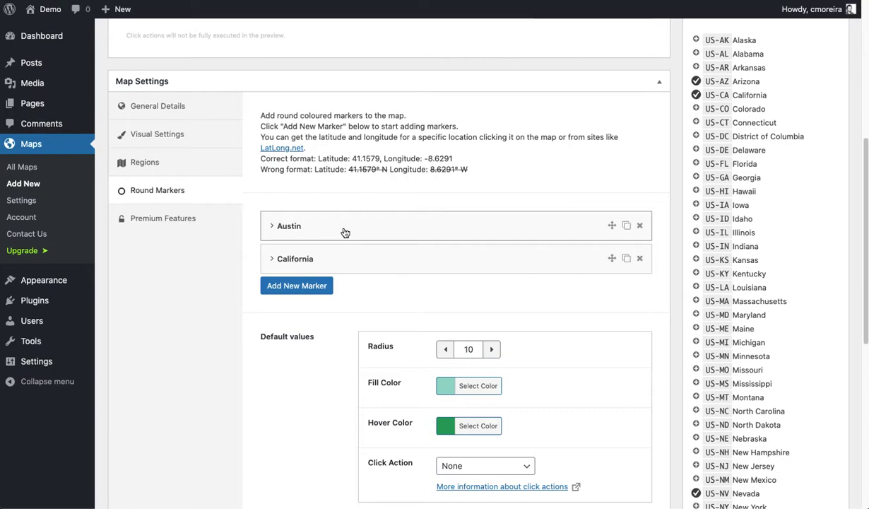
scroll(411, 342, "up", 5)
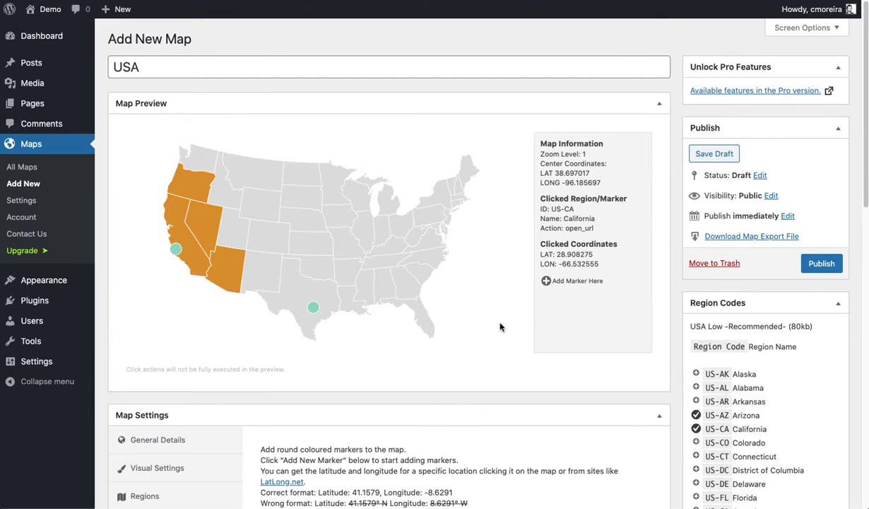
scroll(330, 323, "down", 3)
left_click(188, 305)
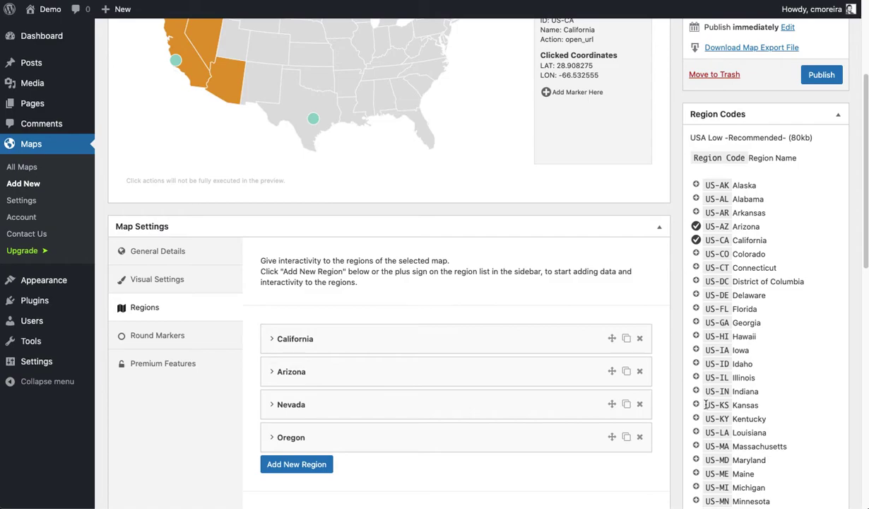
scroll(443, 287, "up", 2)
scroll(466, 308, "up", 1)
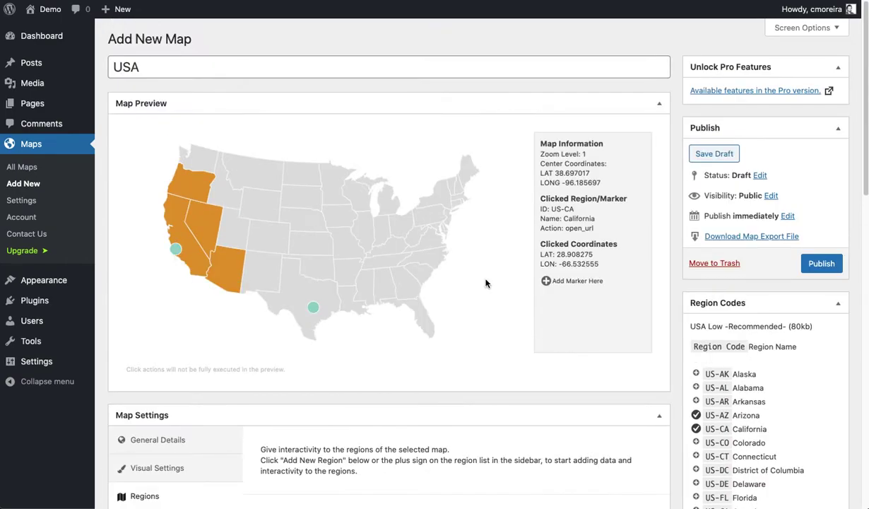
scroll(411, 249, "down", 5)
scroll(367, 356, "down", 2)
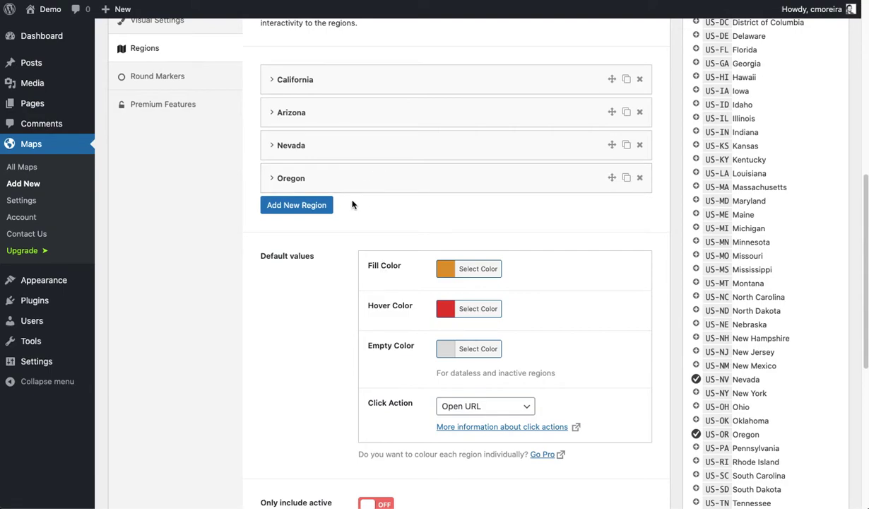
left_click(347, 182)
scroll(307, 368, "down", 2)
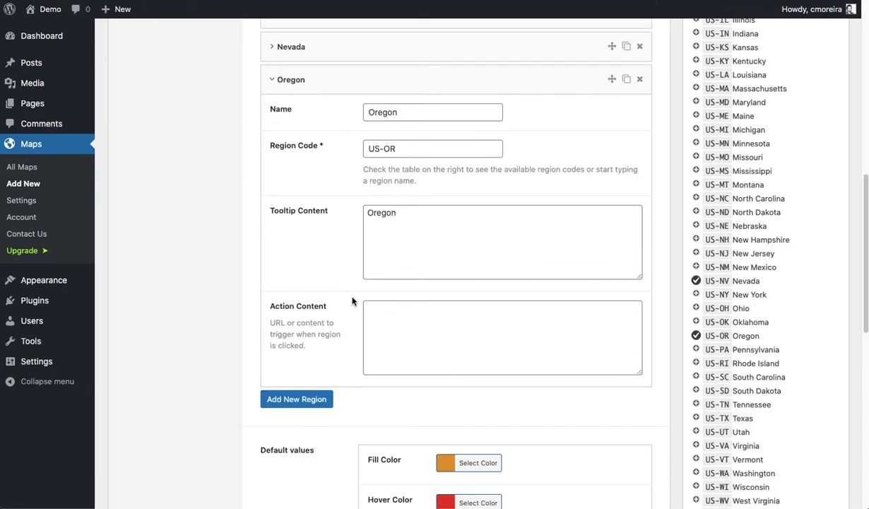
scroll(357, 305, "up", 2)
left_click(341, 180)
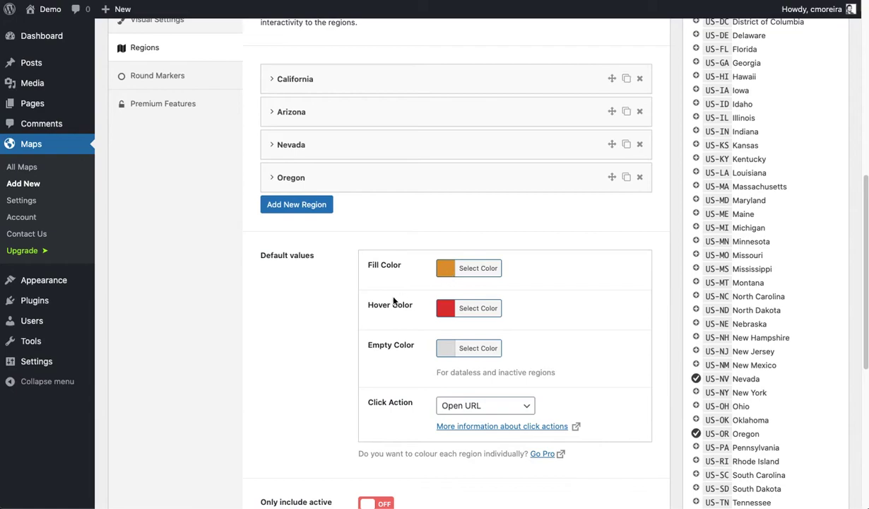
Set the default fill colour of the round markers to the blue preset.
scroll(381, 282, "up", 3)
left_click(175, 241)
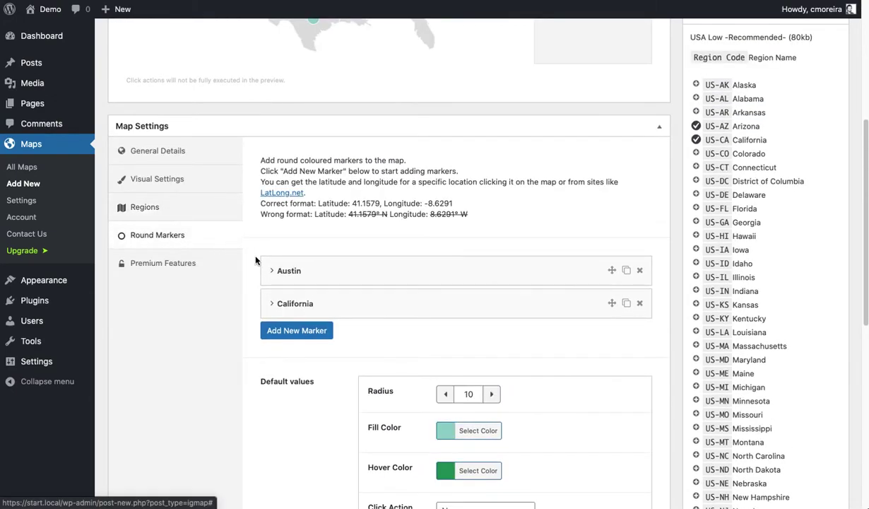
scroll(351, 345, "down", 3)
left_click(461, 277)
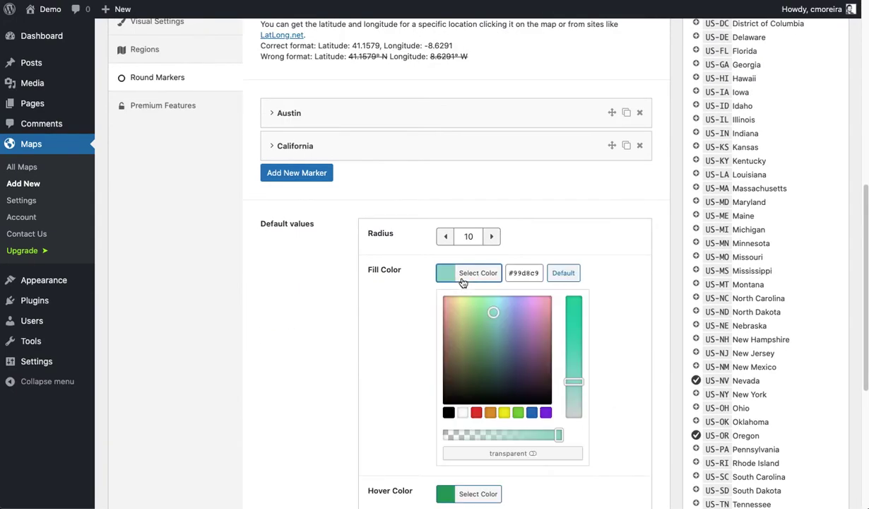
scroll(396, 340, "down", 1)
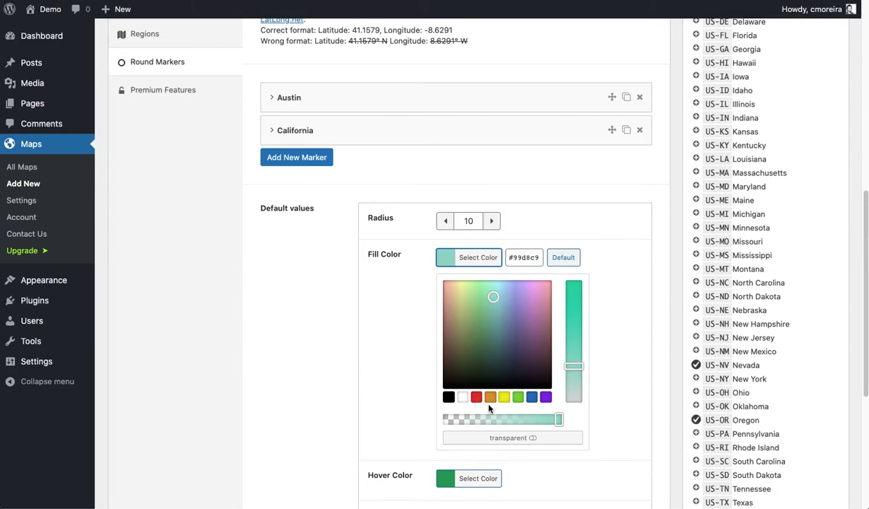
left_click(531, 397)
left_click(395, 296)
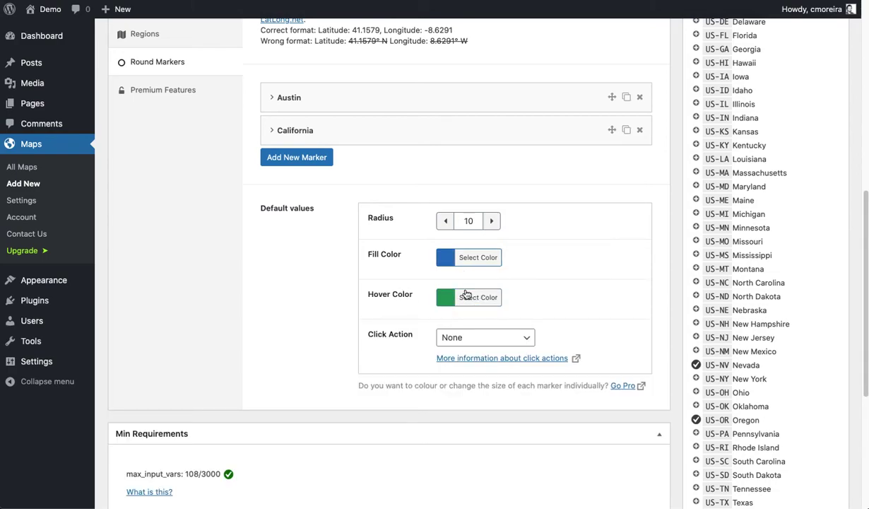
Set the round markers' default hover colour to the red preset and check the markers in the map preview.
left_click(465, 294)
left_click(475, 434)
left_click(412, 367)
scroll(353, 343, "up", 5)
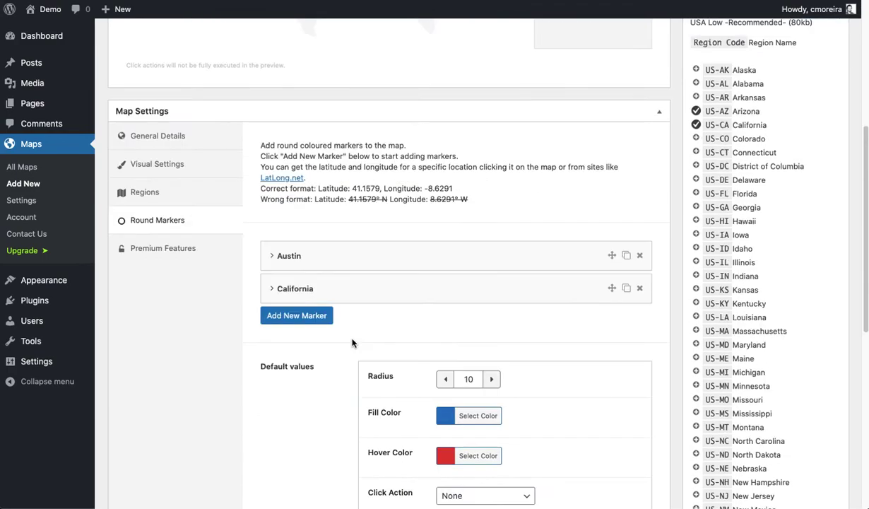
scroll(353, 343, "up", 5)
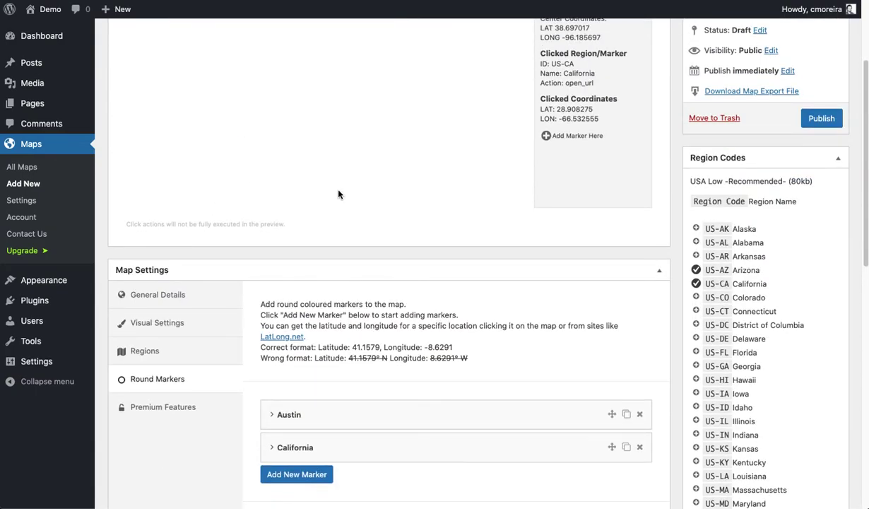
scroll(369, 229, "up", 4)
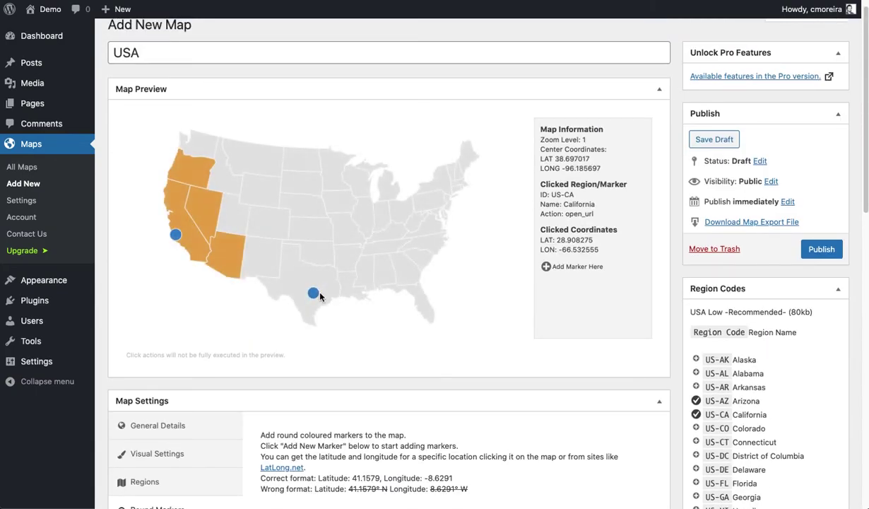
Try a default radius of 30 for the round markers and check their size in the map preview.
scroll(373, 323, "down", 9)
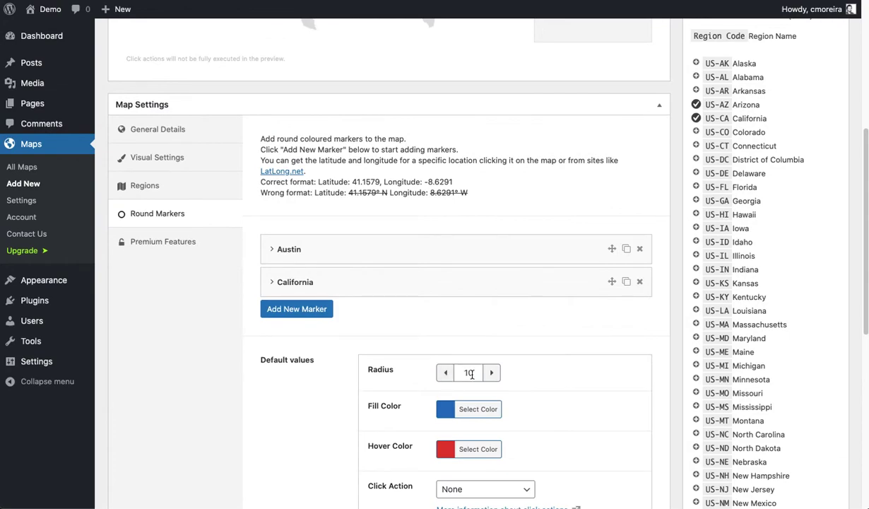
left_click_drag(472, 376, 445, 377)
type("30")
left_click(528, 365)
scroll(517, 336, "up", 8)
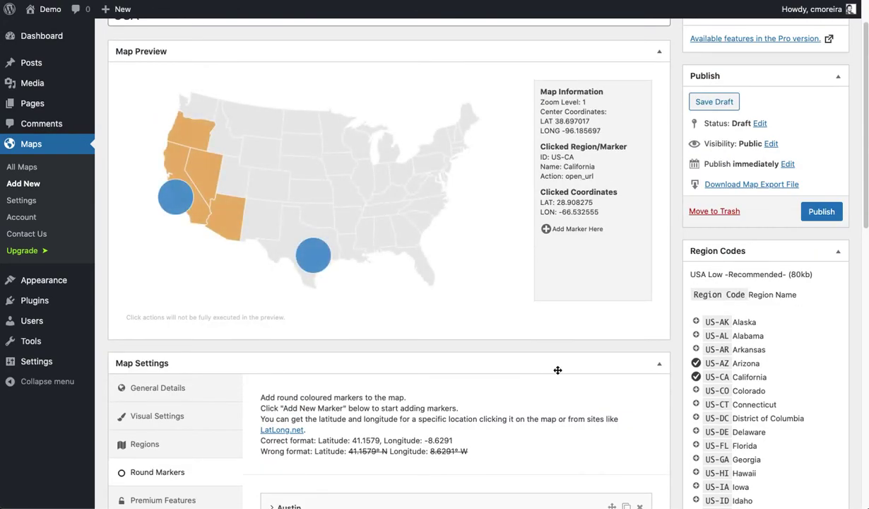
Set the round markers' default radius to 8 and check their size in the map preview.
scroll(557, 373, "down", 2)
scroll(557, 375, "down", 5)
left_click_drag(477, 388, 441, 390)
type("8")
left_click(514, 374)
scroll(512, 369, "up", 8)
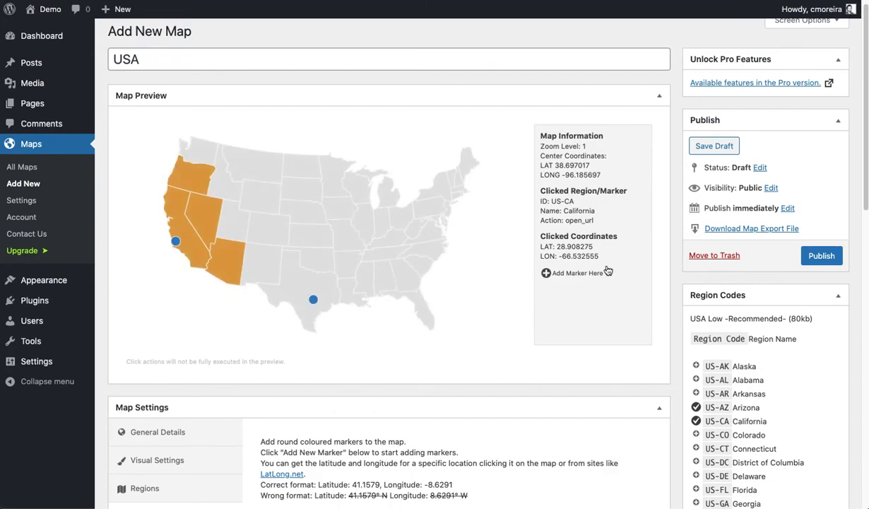
scroll(663, 271, "up", 1)
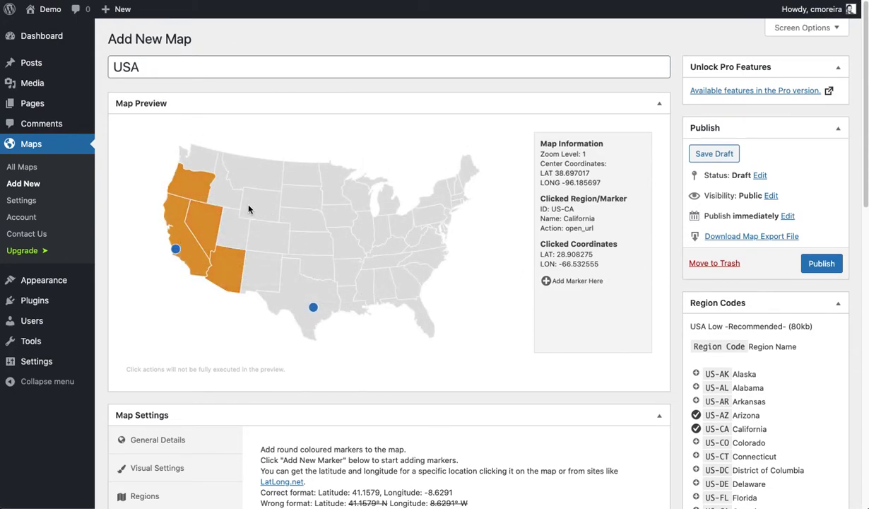
Publish the USA map and select its display shortcode.
left_click(815, 264)
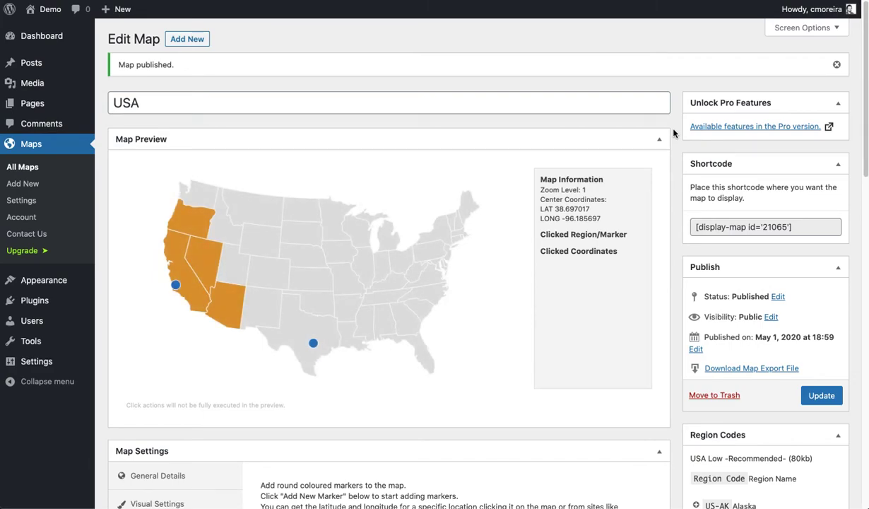
left_click(801, 227)
left_click_drag(800, 227, 693, 227)
left_click(699, 226)
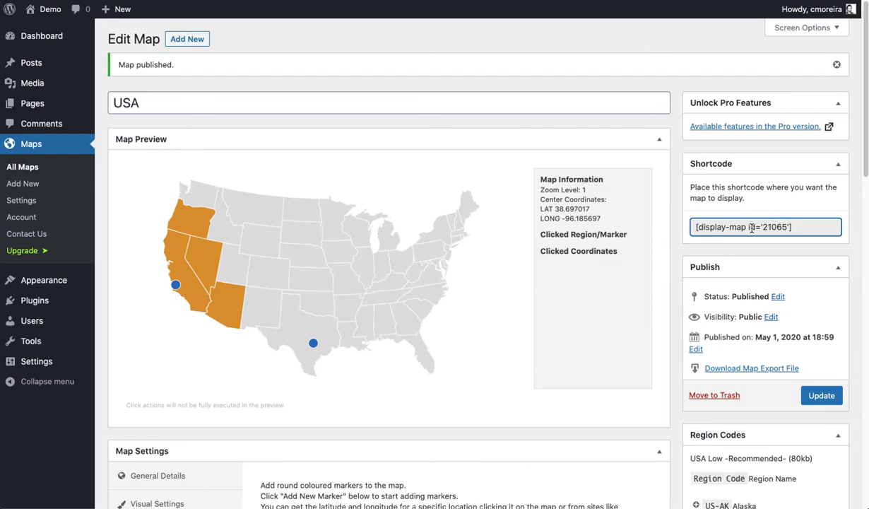
Create a new post titled USA Map.
mouse_move(50, 63)
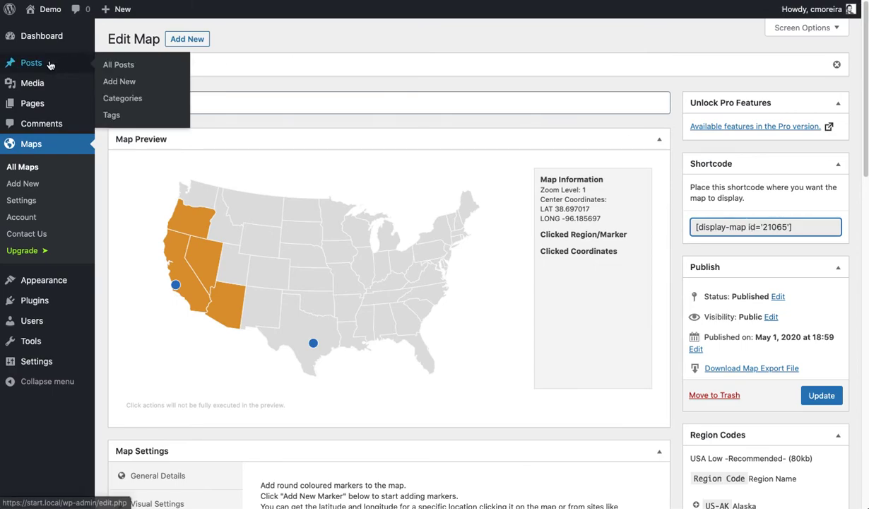
left_click(128, 83)
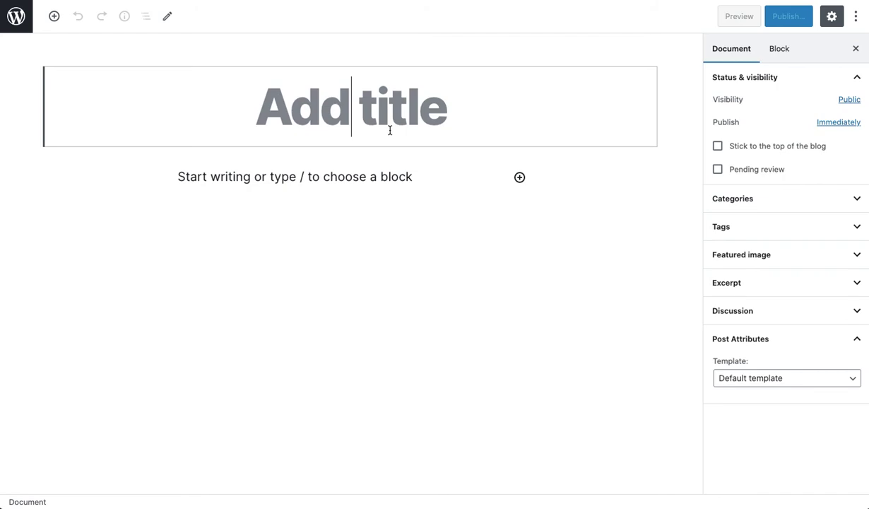
type("USA Map")
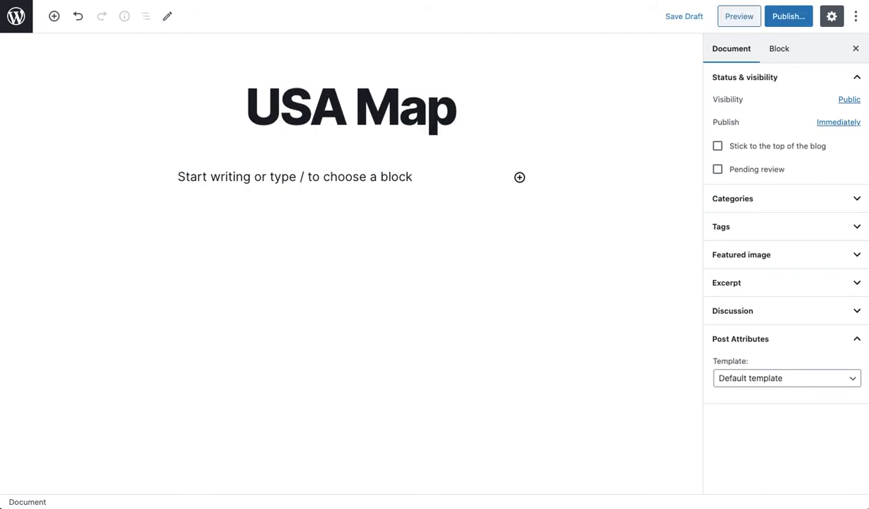
Insert a Map block below the post title and set it to display the first USA map listed.
left_click(369, 177)
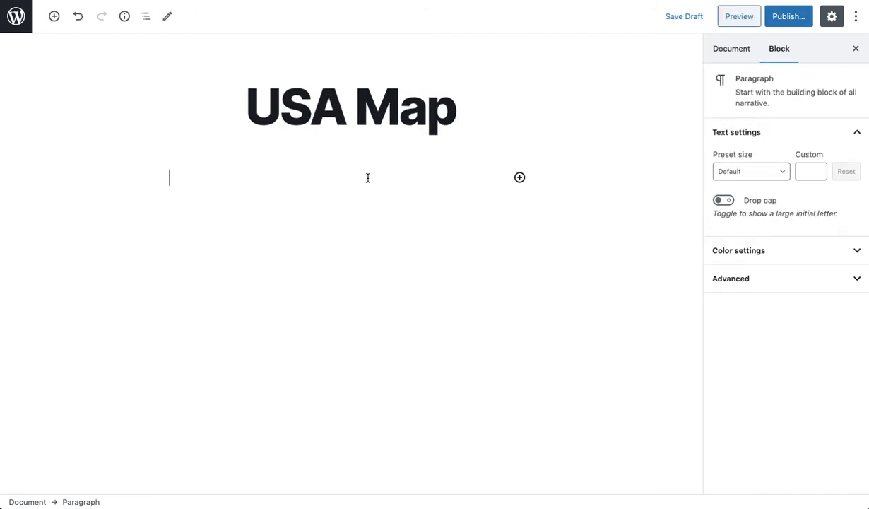
left_click(519, 177)
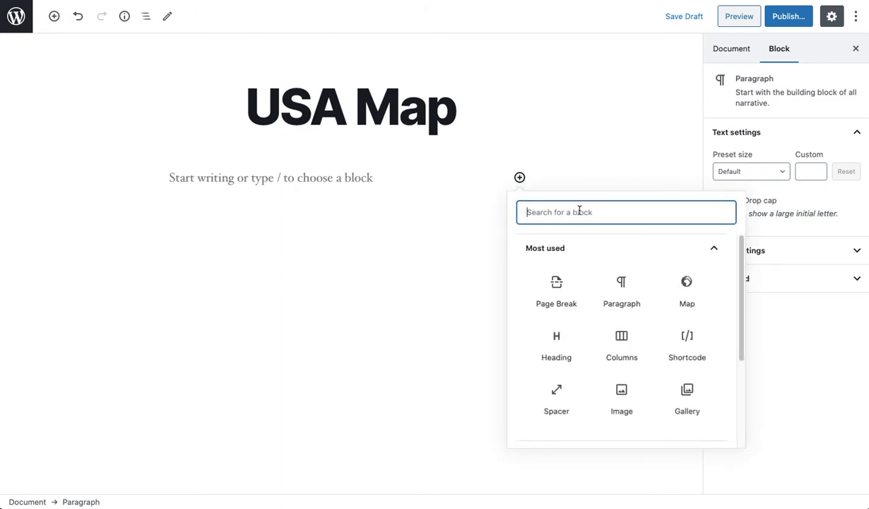
type("Map")
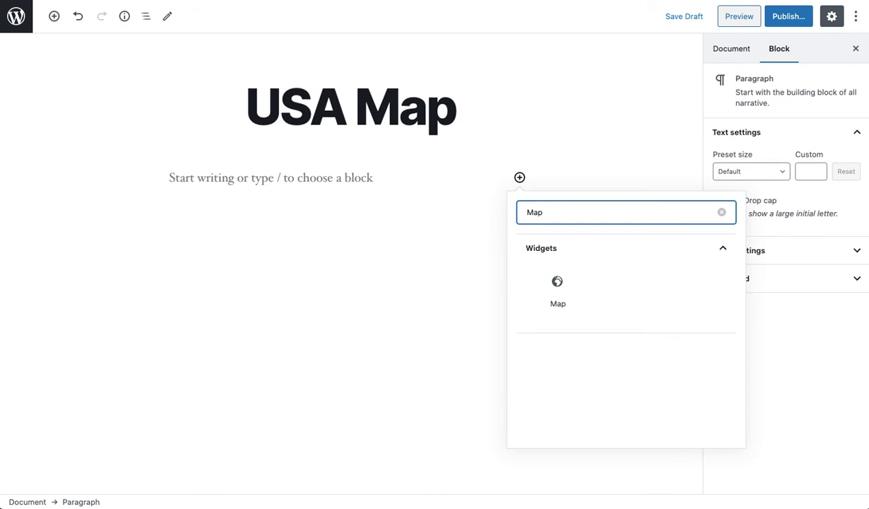
left_click(524, 284)
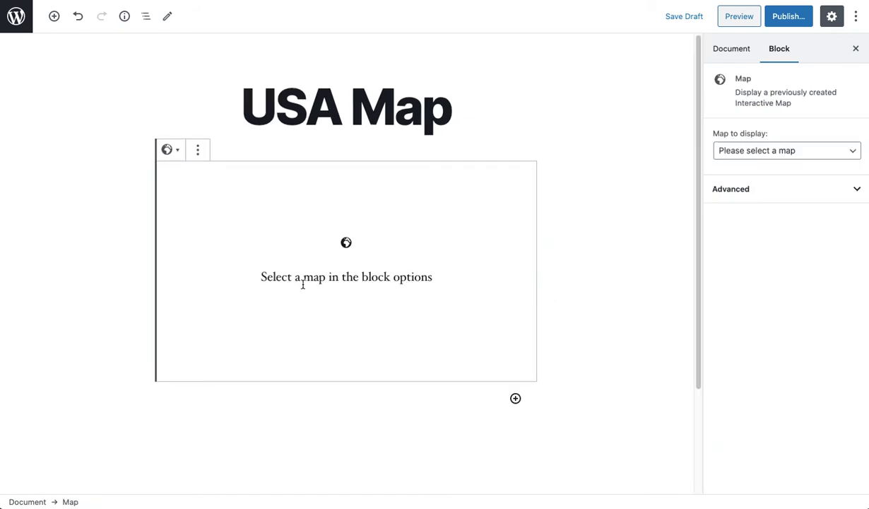
left_click(783, 151)
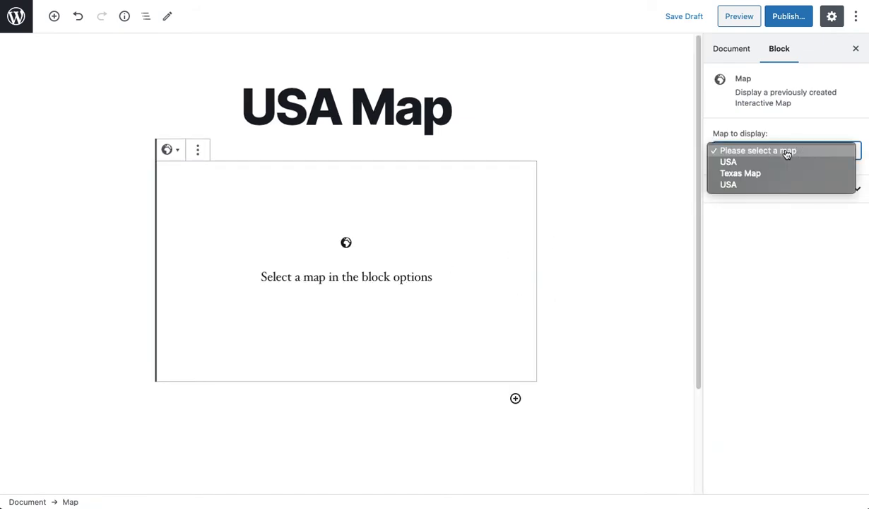
left_click(745, 166)
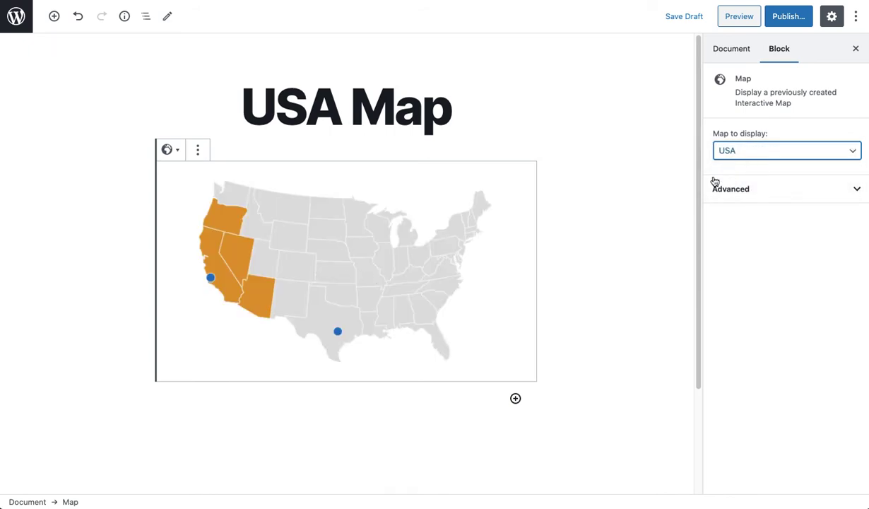
left_click(674, 141)
Publish the USA Map post and view the live page to check the map and California's tooltip.
left_click(787, 18)
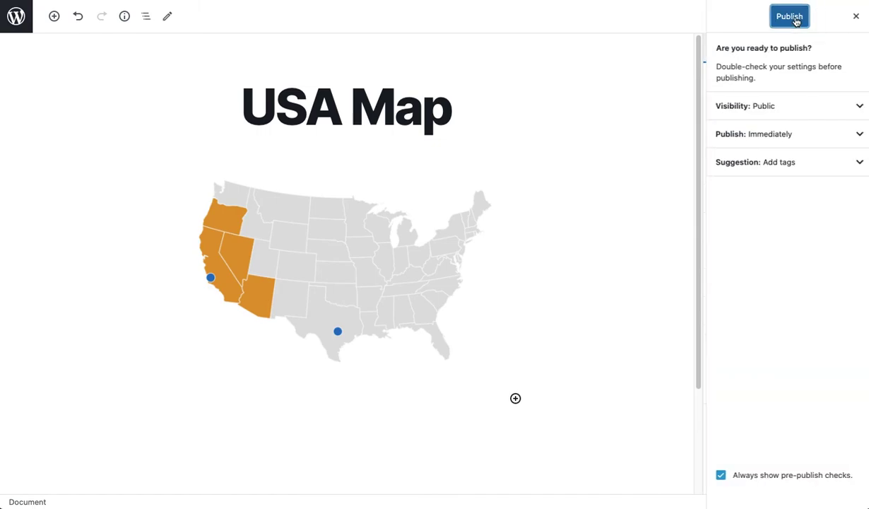
left_click(789, 18)
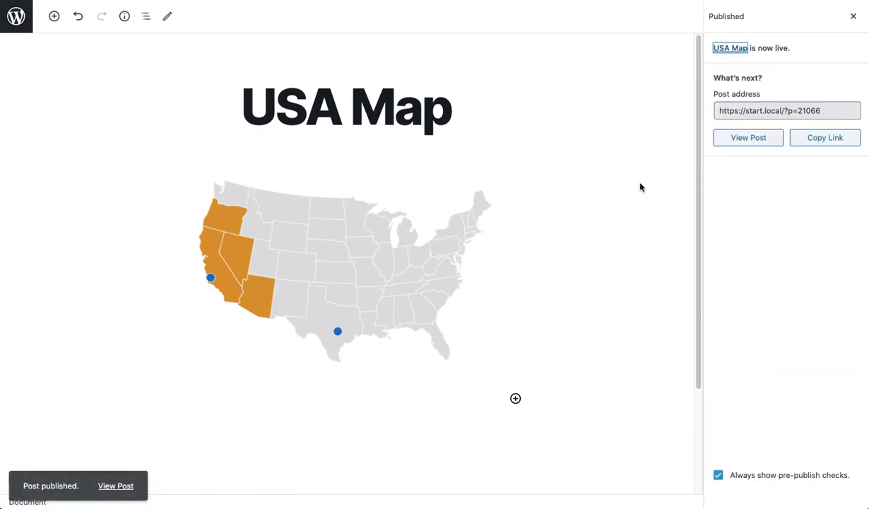
left_click(116, 482)
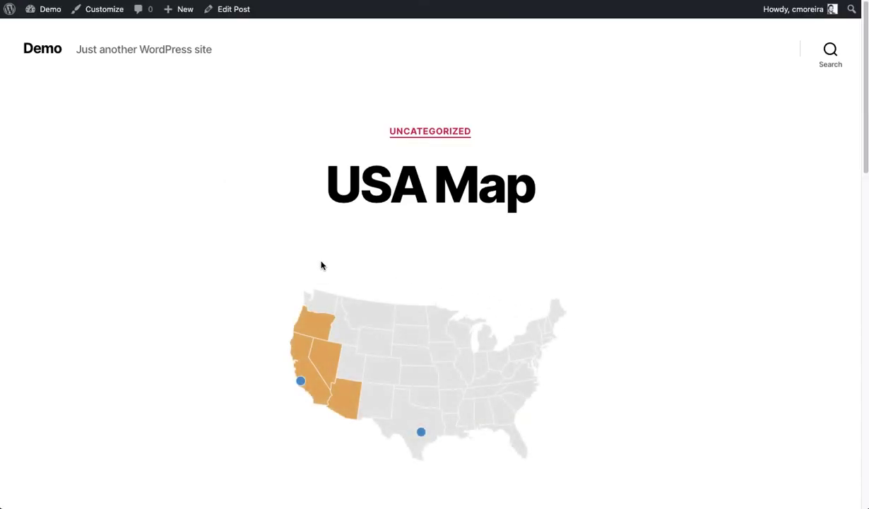
scroll(283, 255, "down", 3)
scroll(219, 247, "up", 1)
scroll(218, 247, "up", 1)
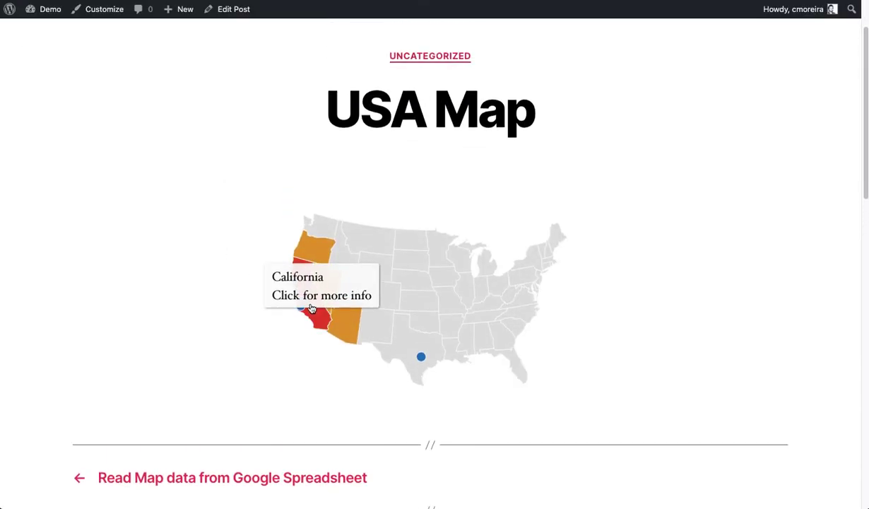